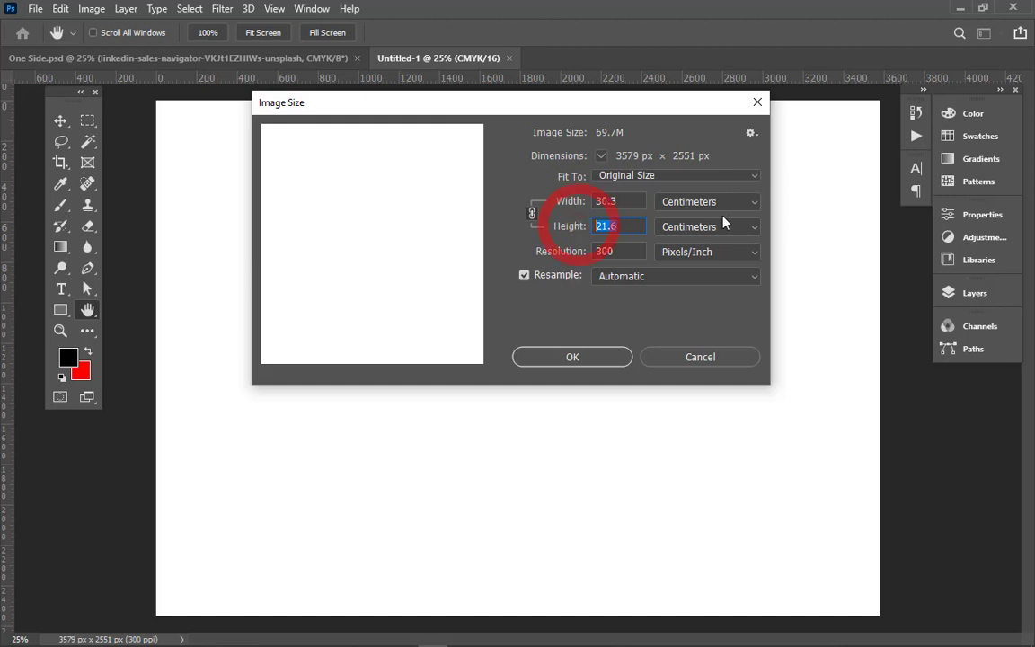
Step: Set the width and height units to inches for the blank document's image size
left_click(737, 205)
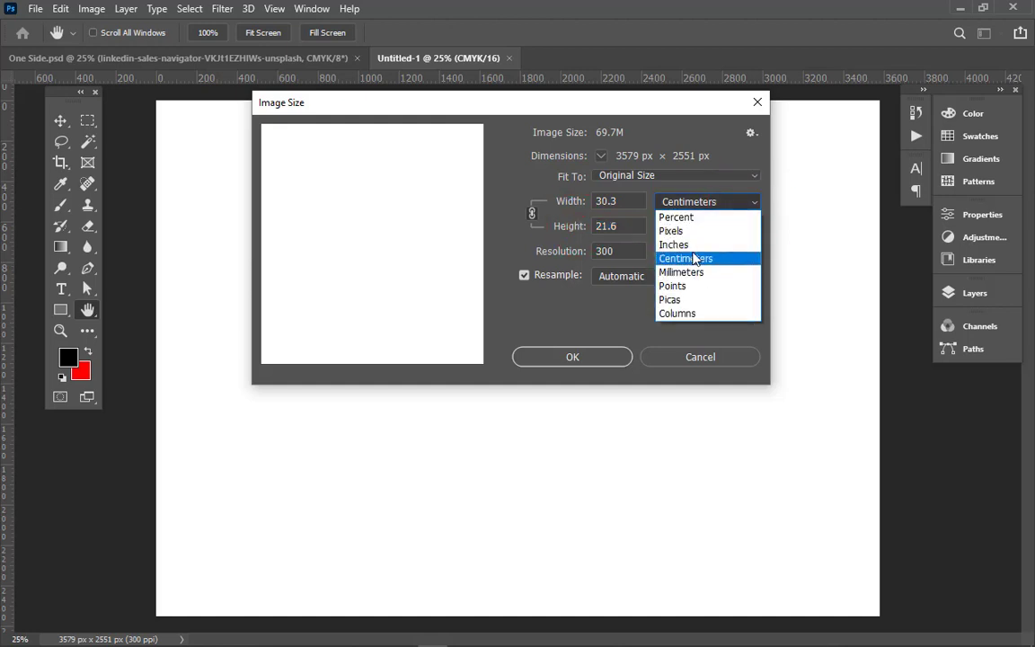
left_click(692, 258)
left_click(723, 230)
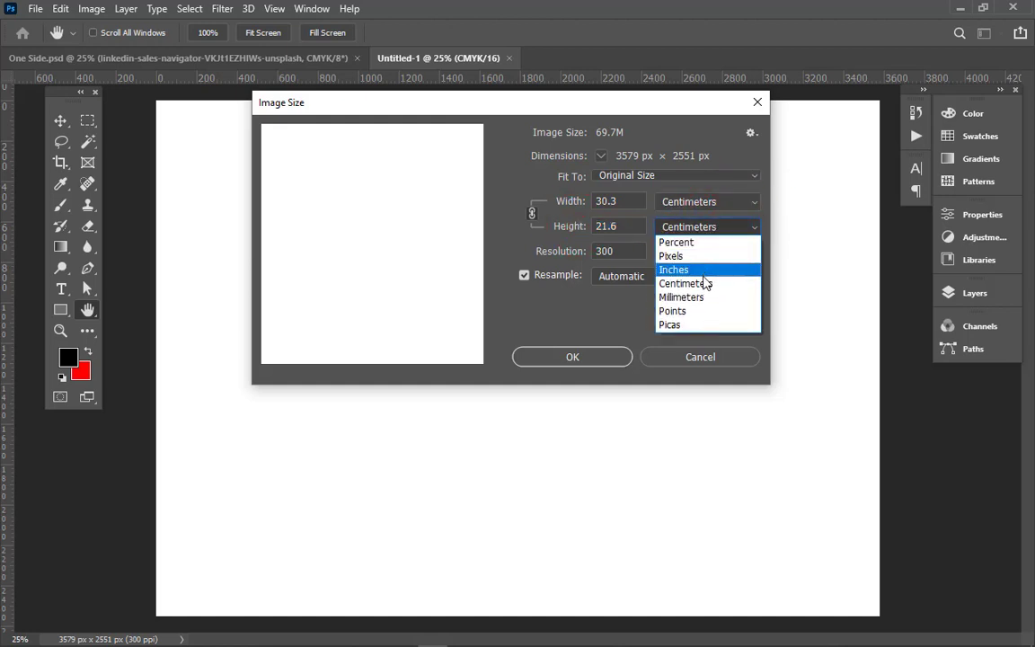
left_click(705, 270)
left_click(701, 203)
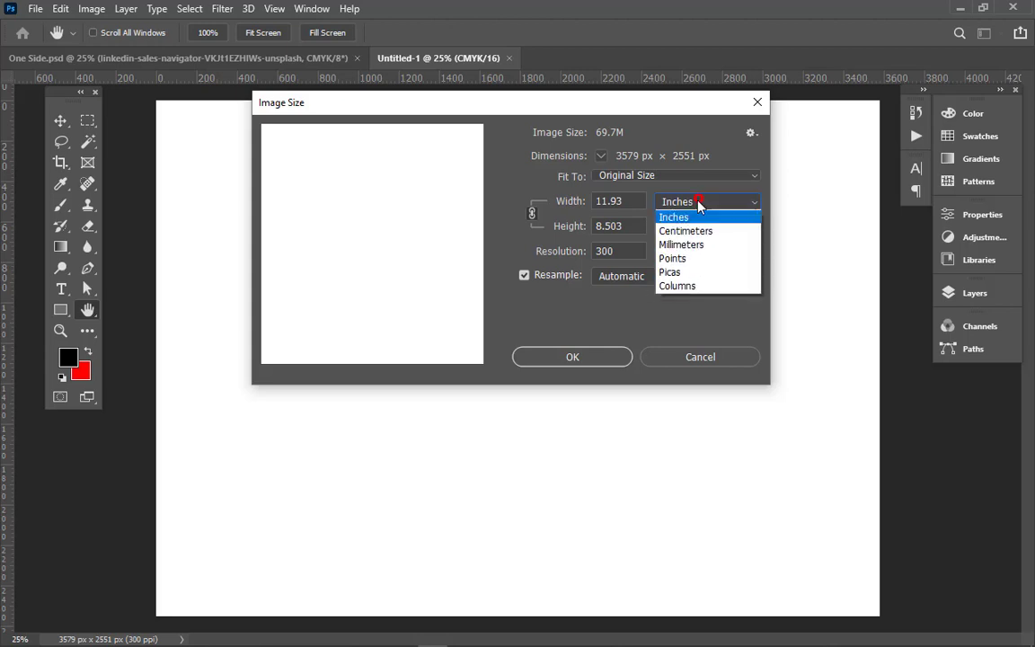
left_click(628, 197)
Step: Review the image size's Fit To presets, resampling method and resolution, and accept the settings
left_click(677, 180)
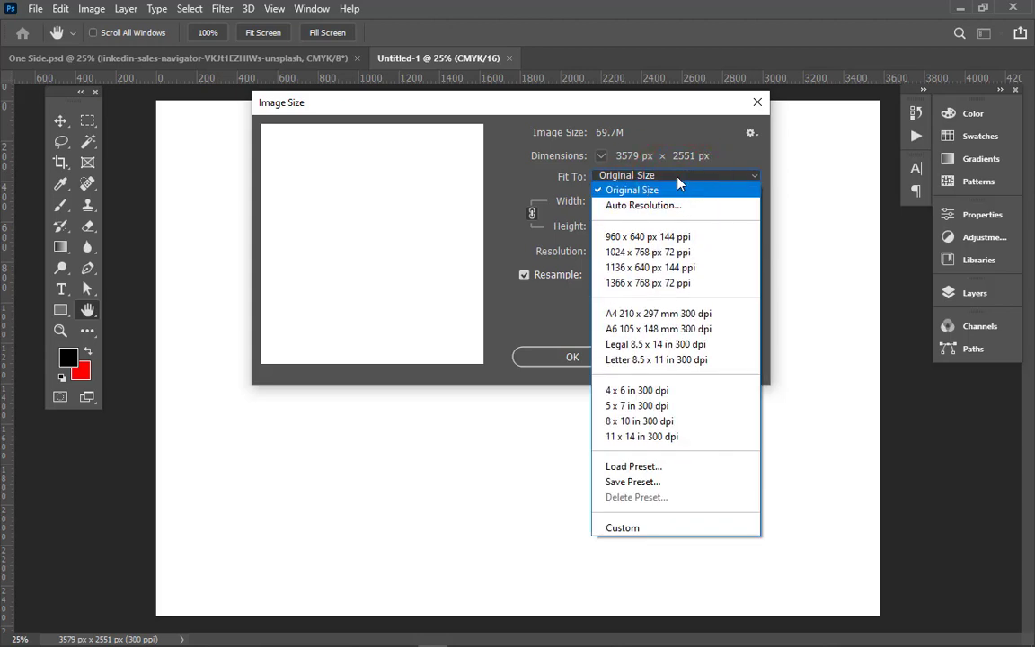
left_click(682, 178)
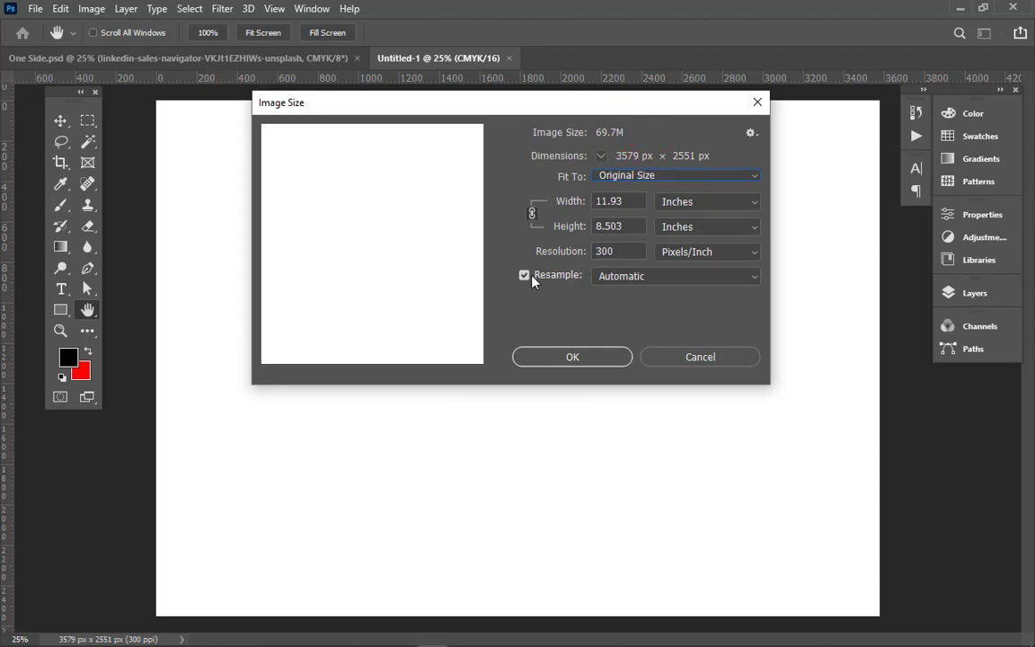
left_click(656, 278)
left_click(655, 281)
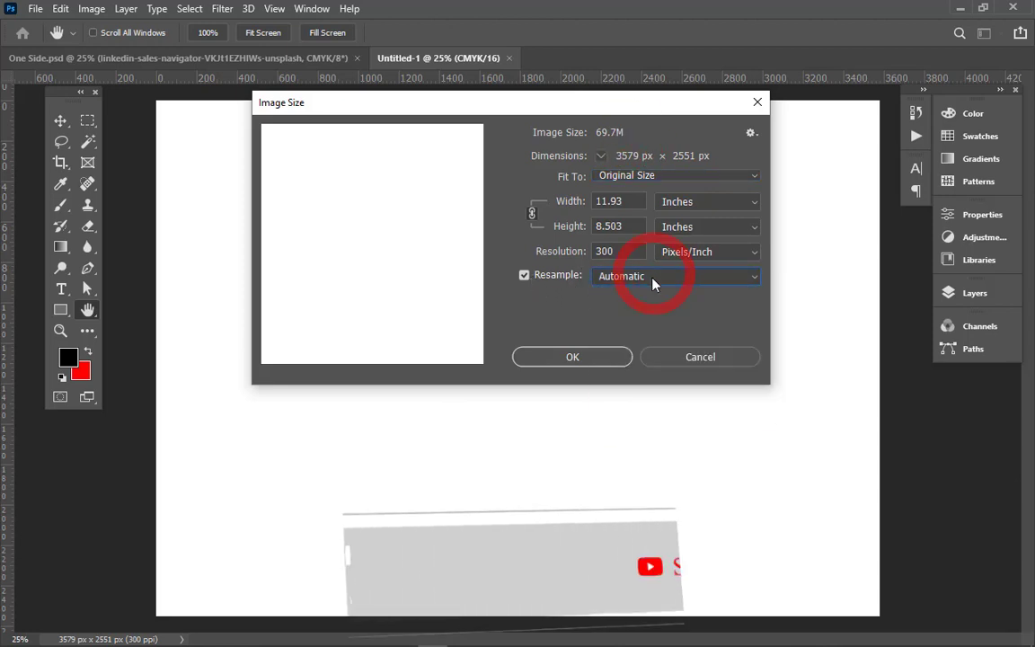
left_click(549, 254)
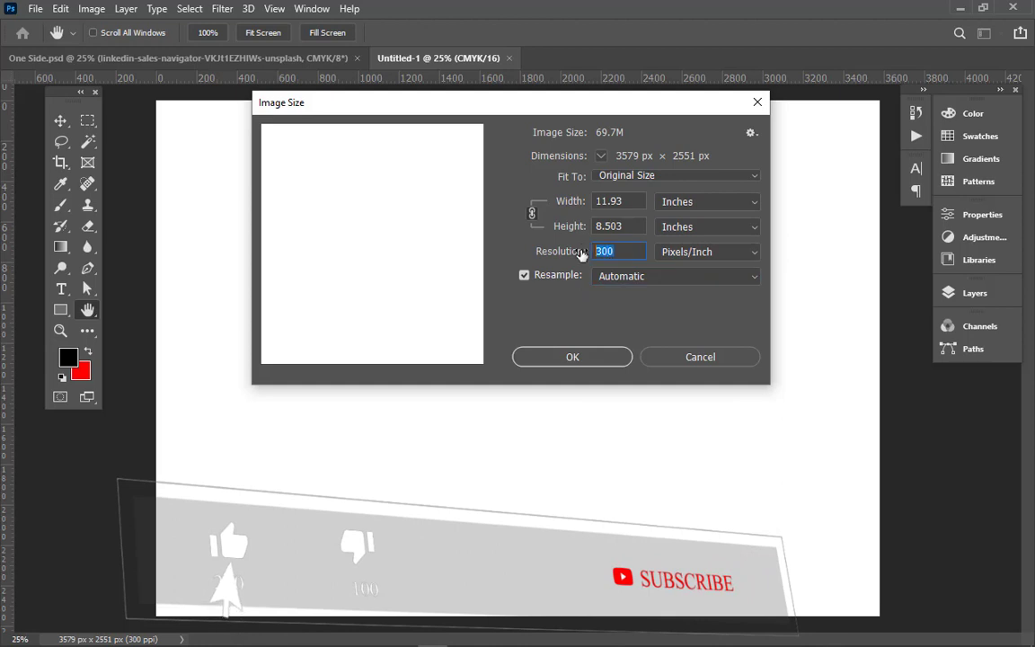
left_click(604, 356)
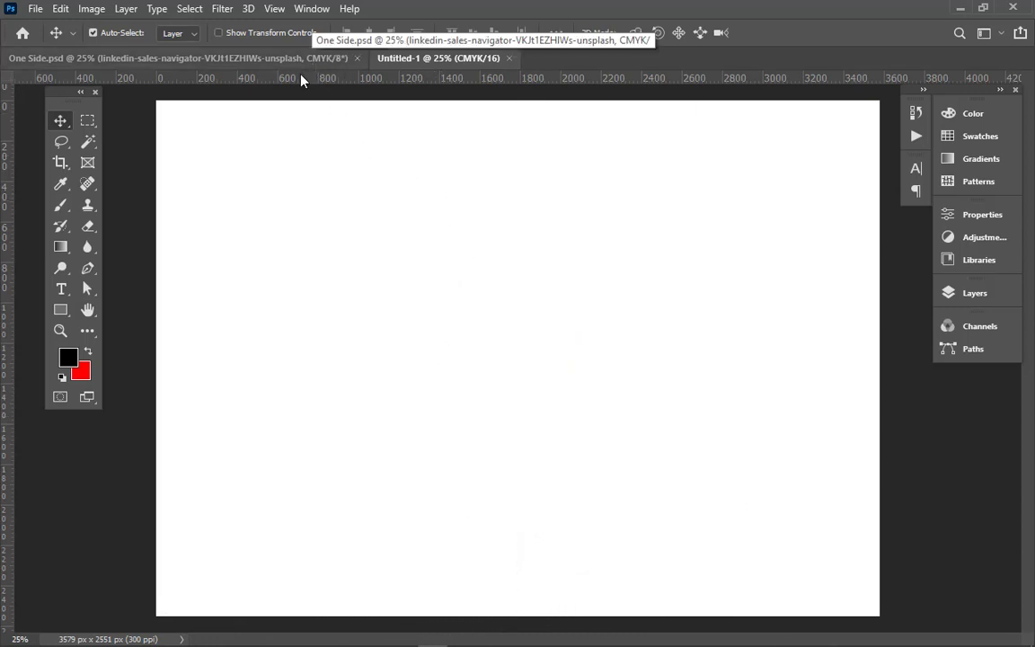
Step: Copy the bleed group from One Side.psd into Untitled-1 at the same position, accepting the bit-depth difference
left_click(297, 60)
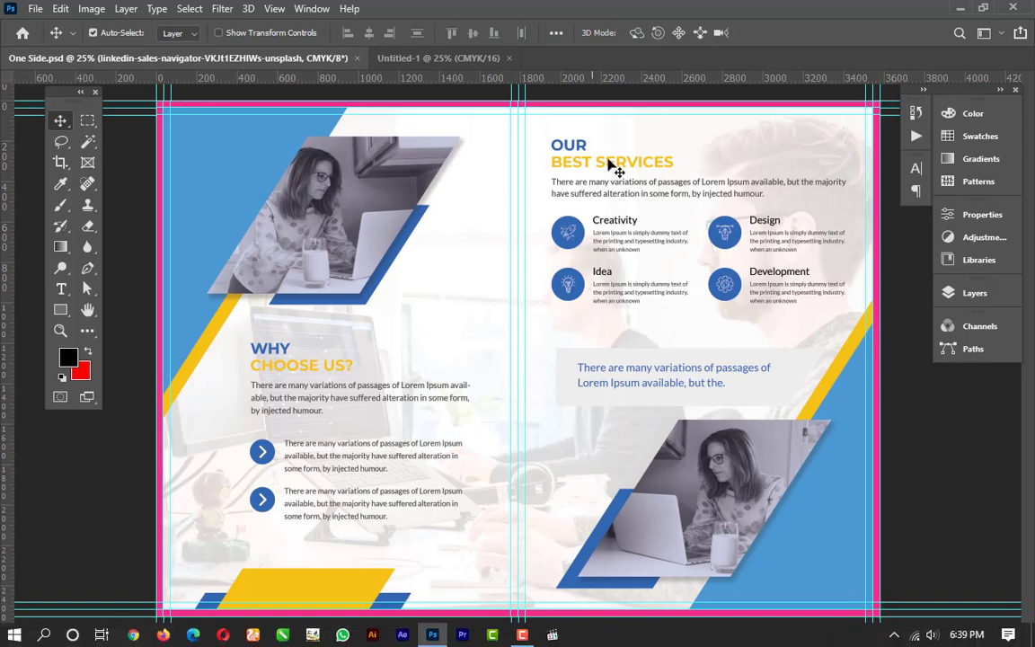
left_click(975, 293)
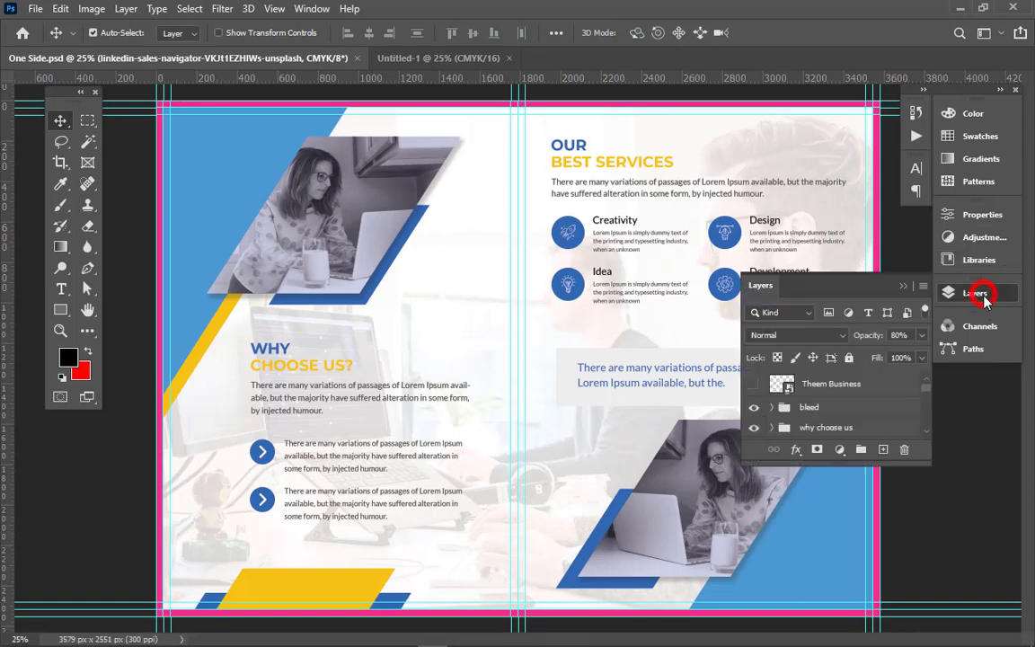
left_click(822, 408)
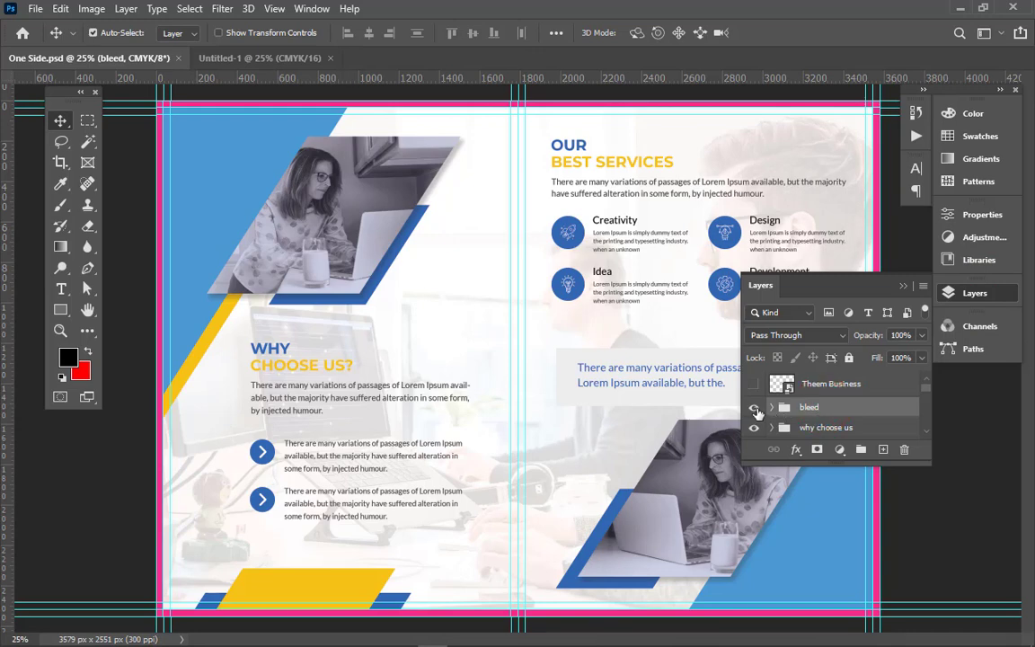
left_click(755, 409)
left_click(755, 409)
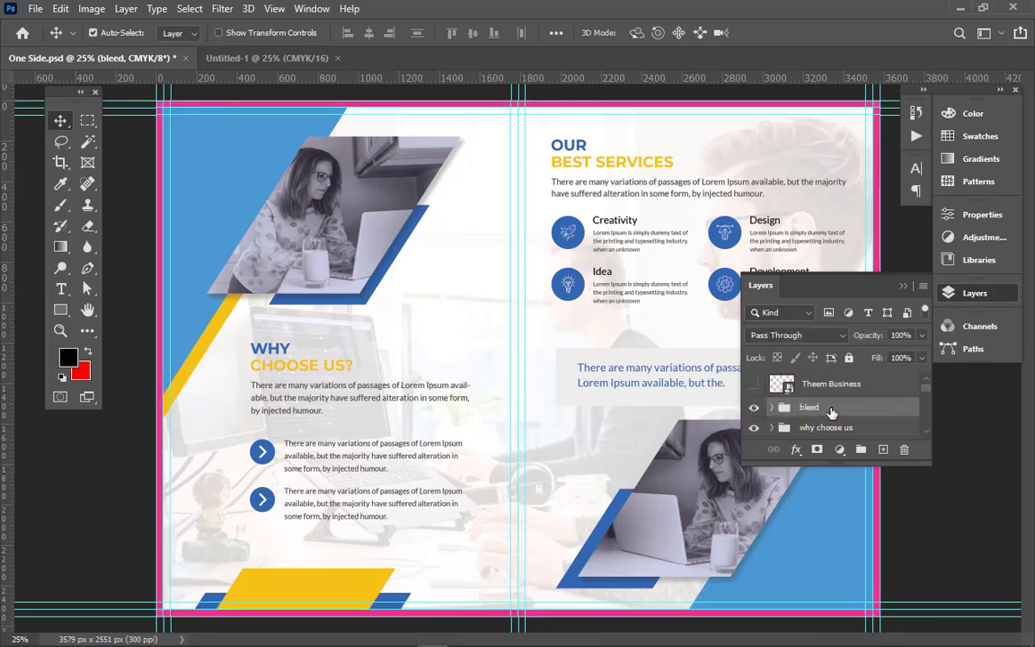
left_click_drag(832, 411, 454, 271)
key("shift")
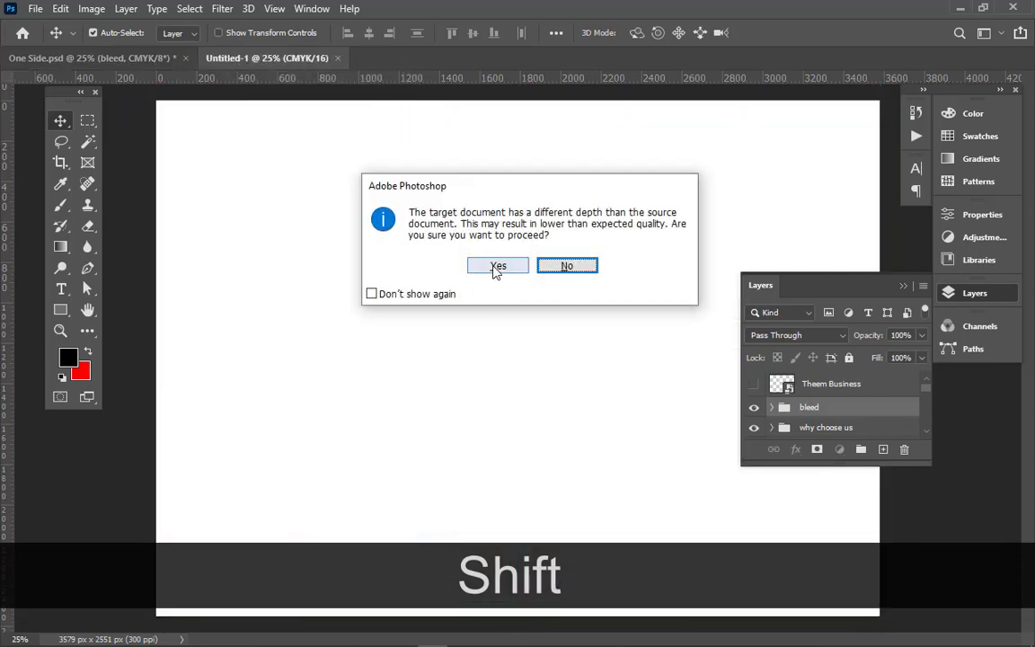
left_click(495, 266)
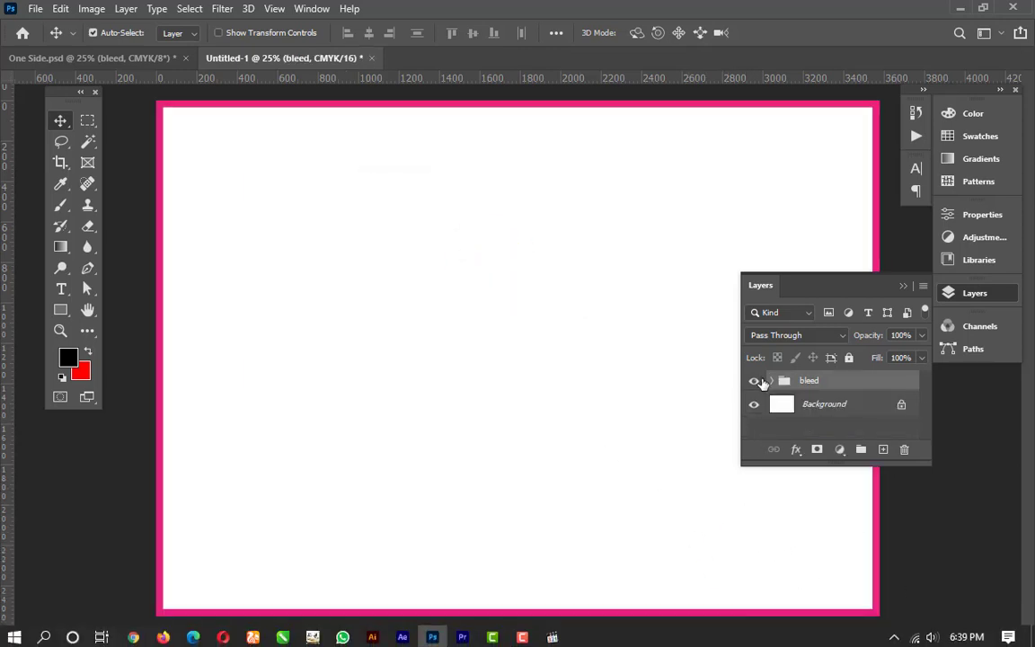
Step: Toggle the bleed group's visibility in Untitled-1 to check its frame, leaving the group shown
left_click(755, 382)
left_click(755, 382)
left_click(755, 382)
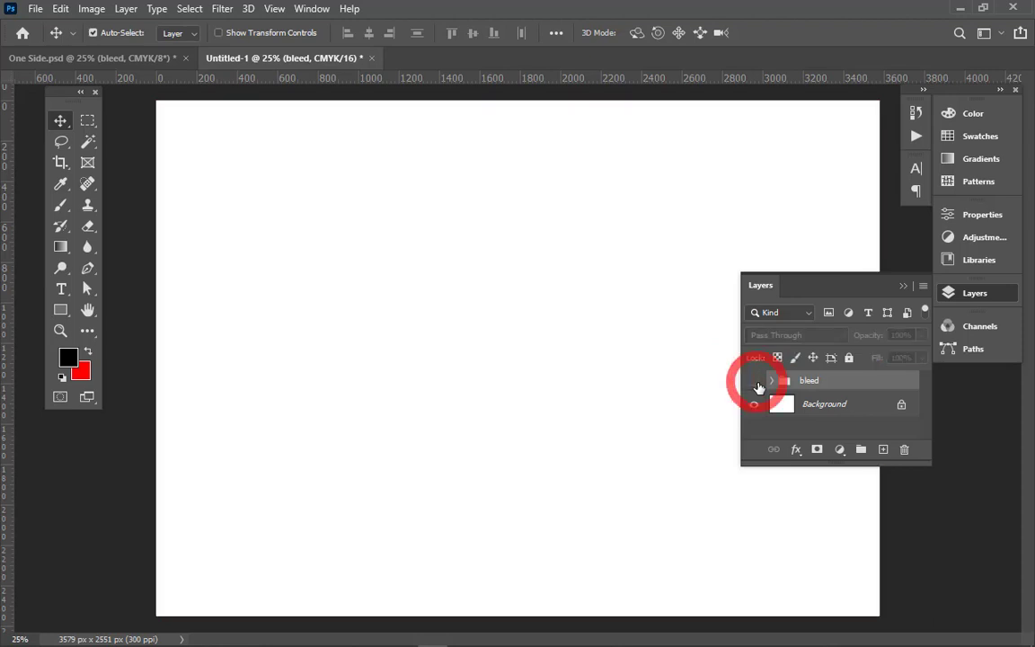
left_click(755, 382)
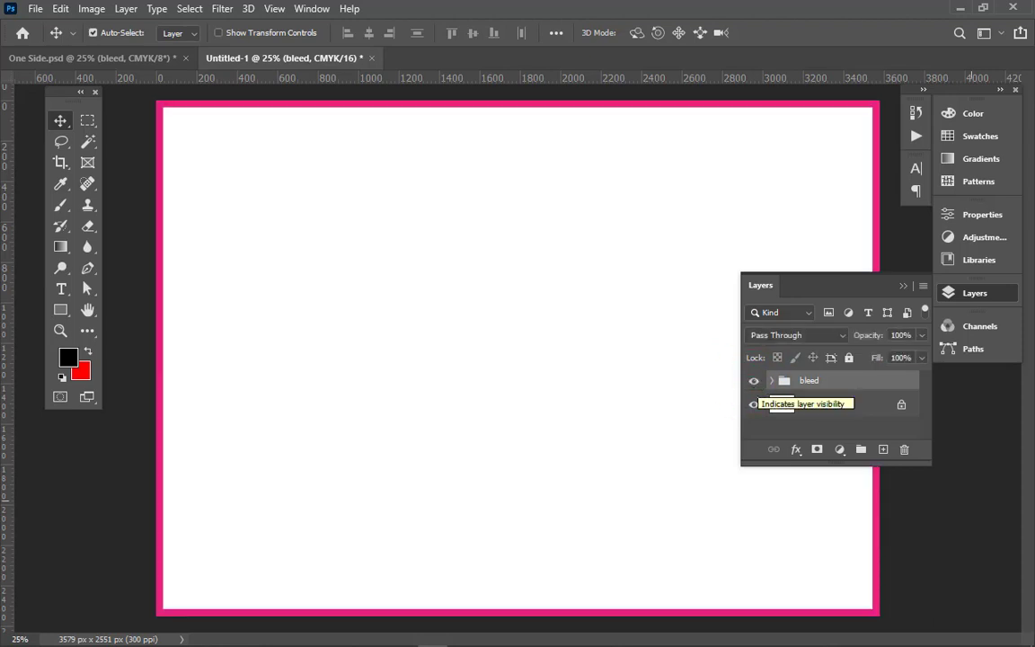
Step: Identify the why choose us group in One Side.psd by toggling its visibility, and copy it into Untitled-1 at the same position
left_click(96, 57)
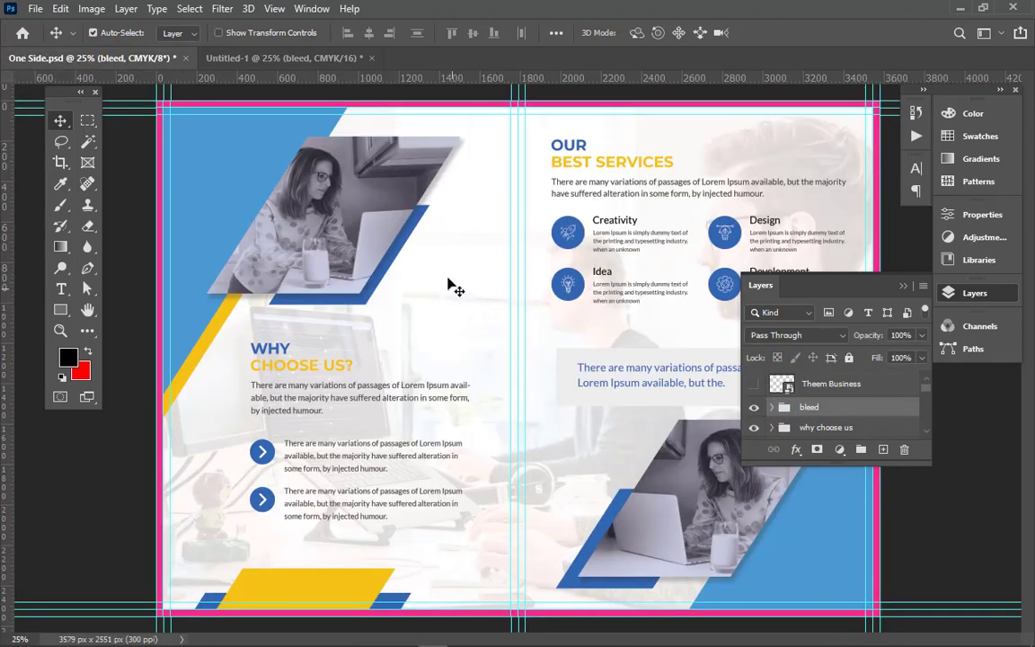
left_click(866, 393)
left_click(755, 391)
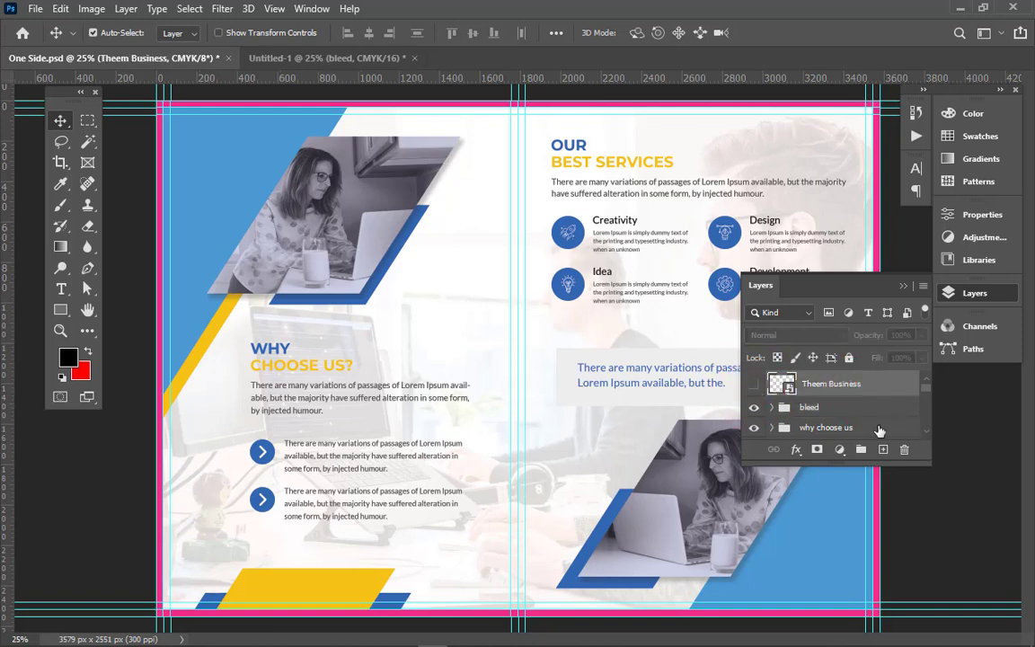
left_click(791, 432)
left_click(755, 431)
left_click(755, 431)
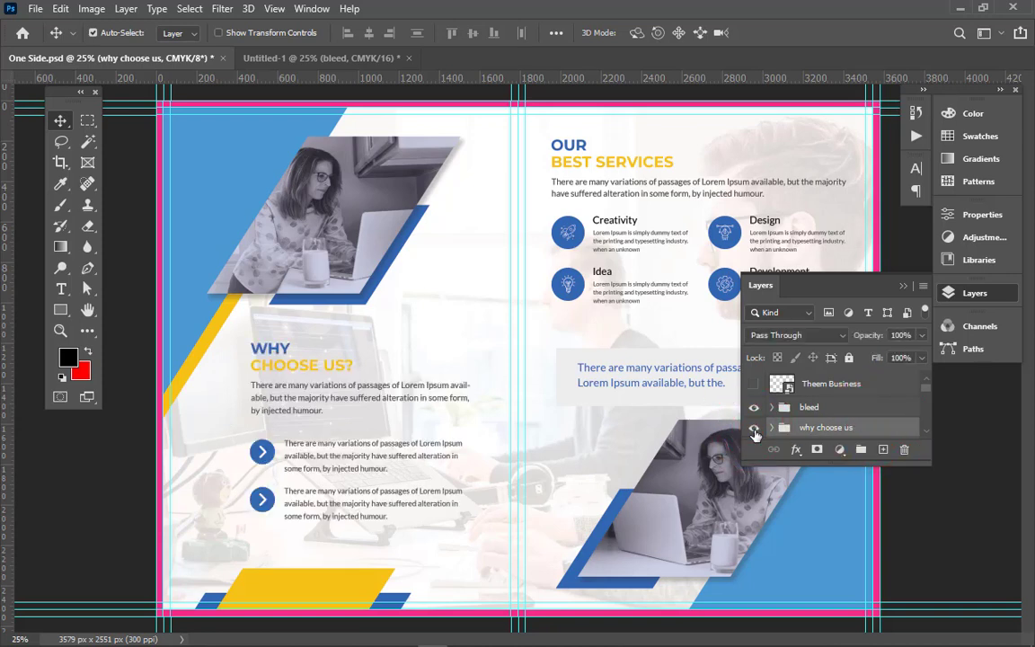
left_click(755, 432)
left_click(756, 431)
left_click(755, 431)
left_click(755, 432)
left_click(755, 432)
left_click(755, 431)
left_click_drag(757, 430, 453, 343)
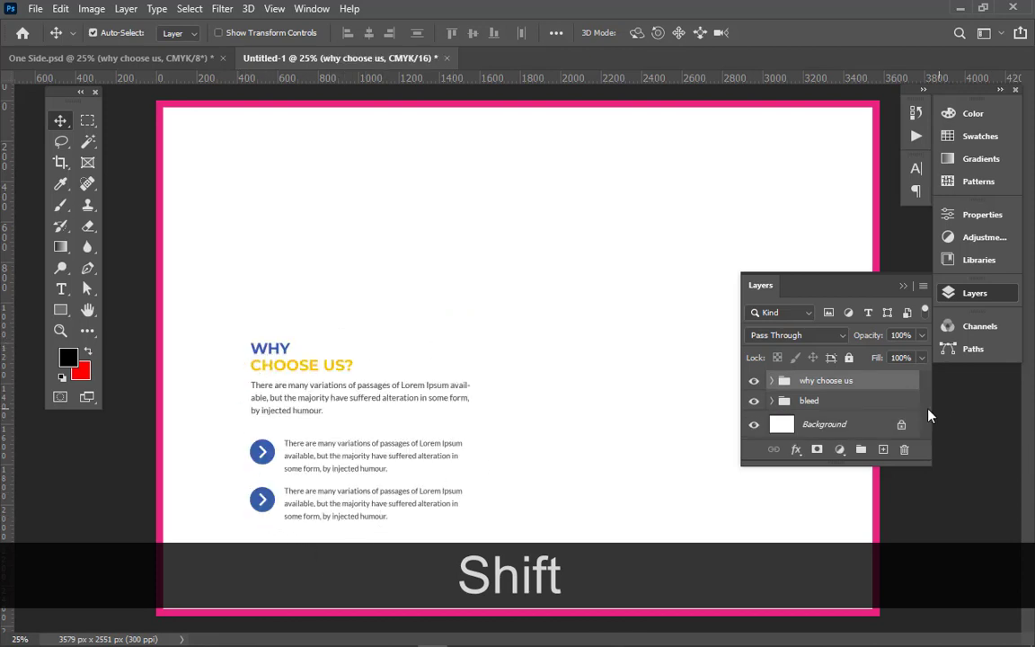
Step: Copy the best services group from One Side.psd into Untitled-1 at the same position, accepting the bit-depth difference
left_click(863, 408)
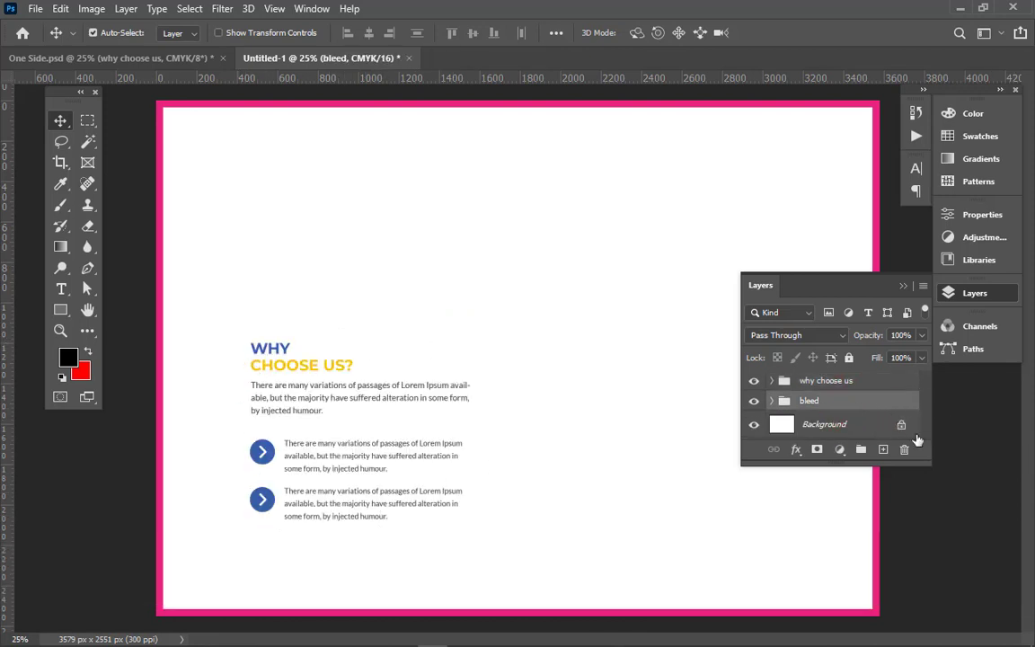
left_click_drag(850, 388, 335, 133)
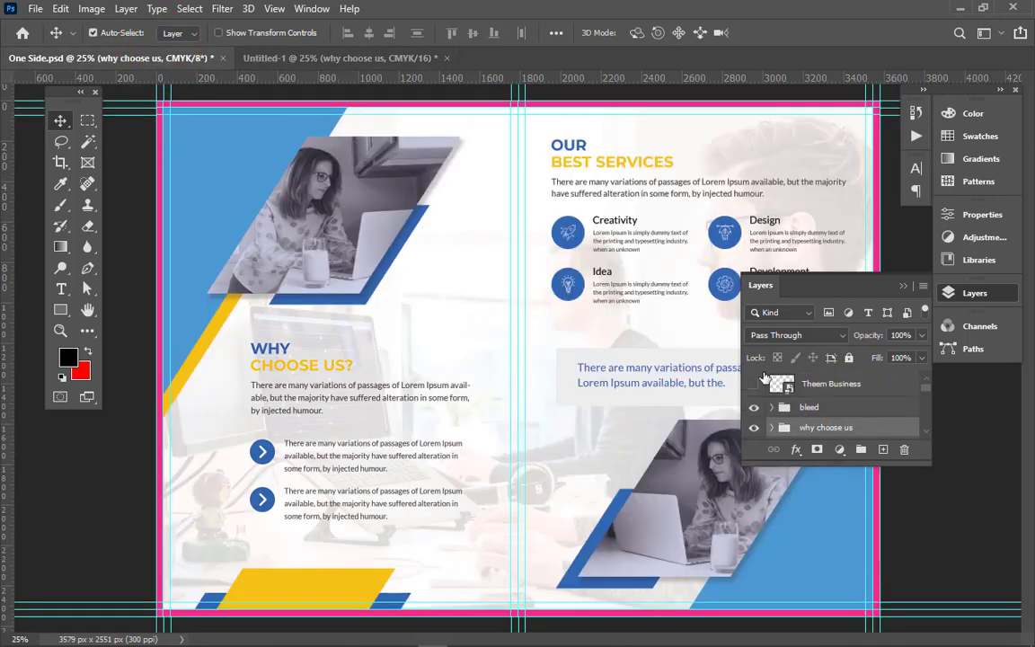
scroll(908, 422, "down", 3)
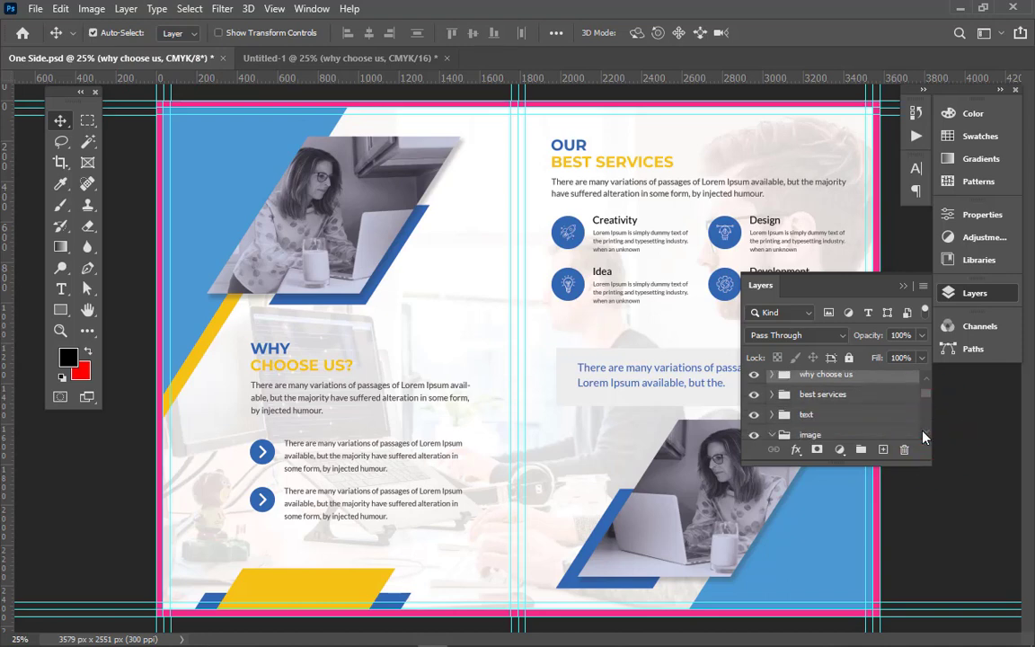
left_click(816, 393)
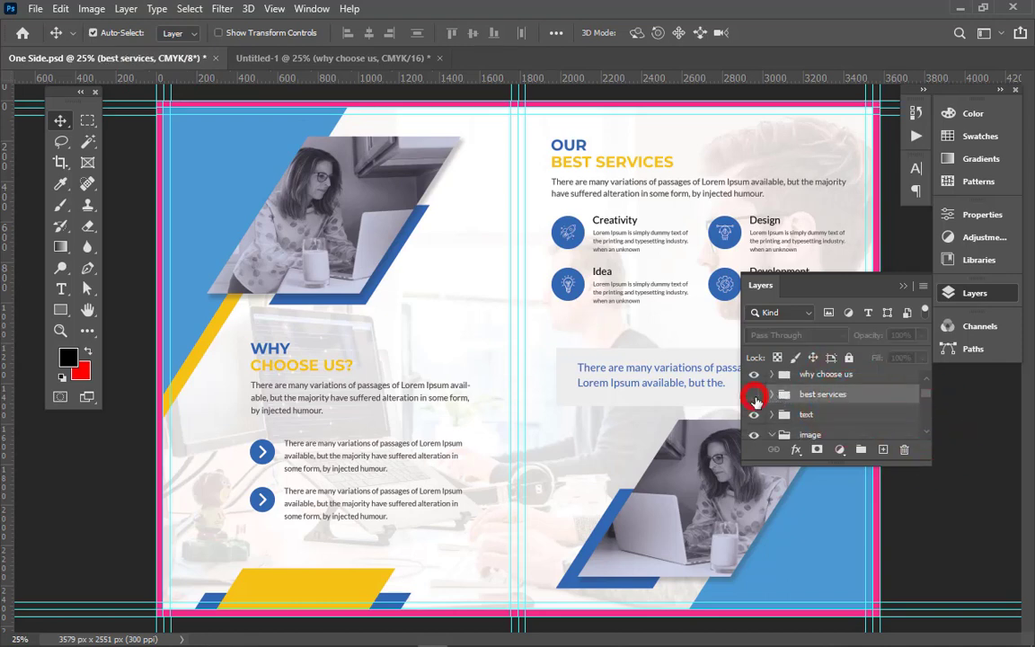
left_click(755, 395)
left_click(754, 395)
left_click(754, 394)
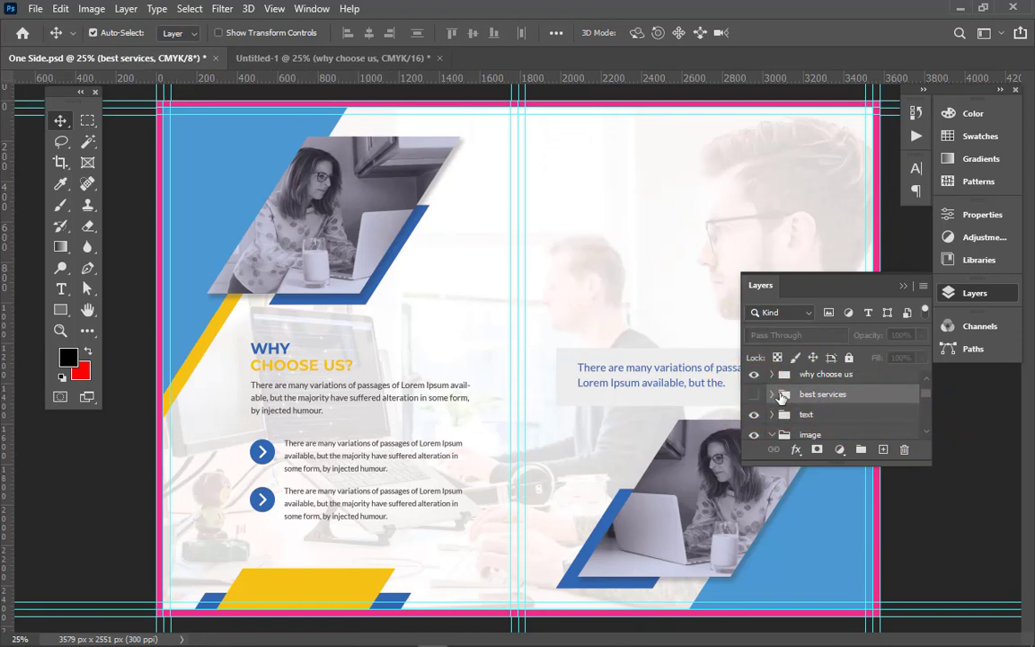
left_click(755, 396)
left_click_drag(860, 401, 692, 353)
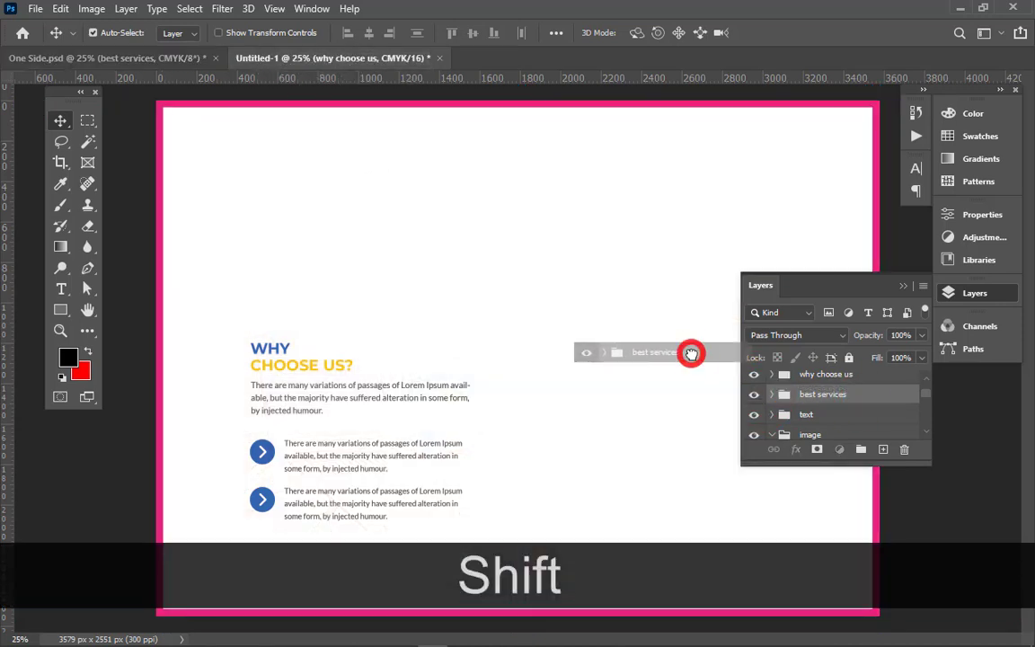
left_click(498, 266)
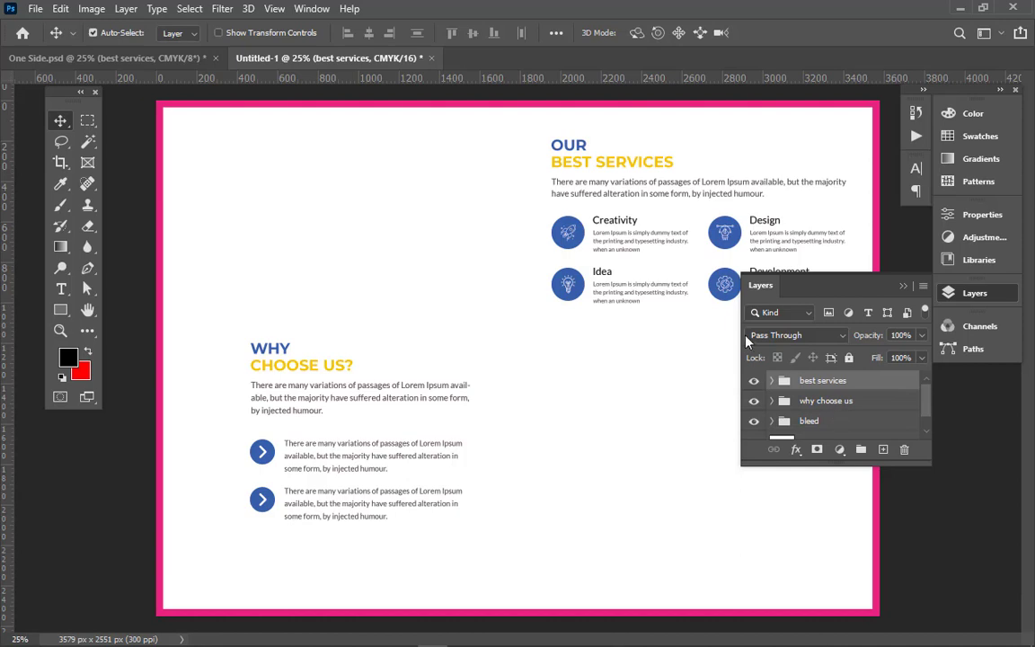
Step: Copy the text group from One Side.psd into Untitled-1, keeping its original position on the page
left_click(173, 54)
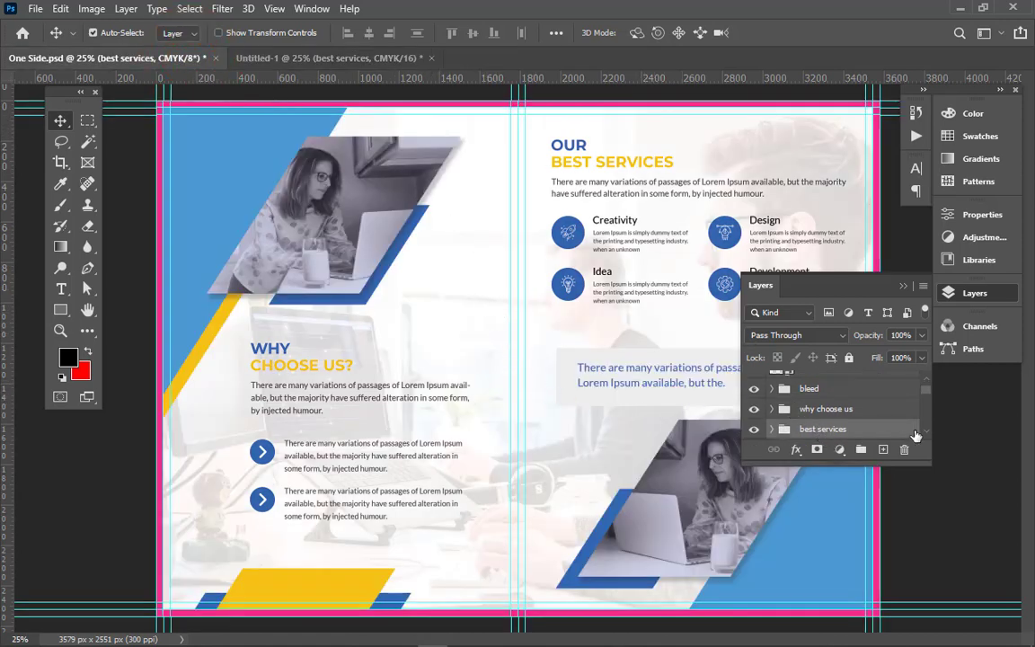
scroll(829, 385, "down", 1)
left_click(873, 423)
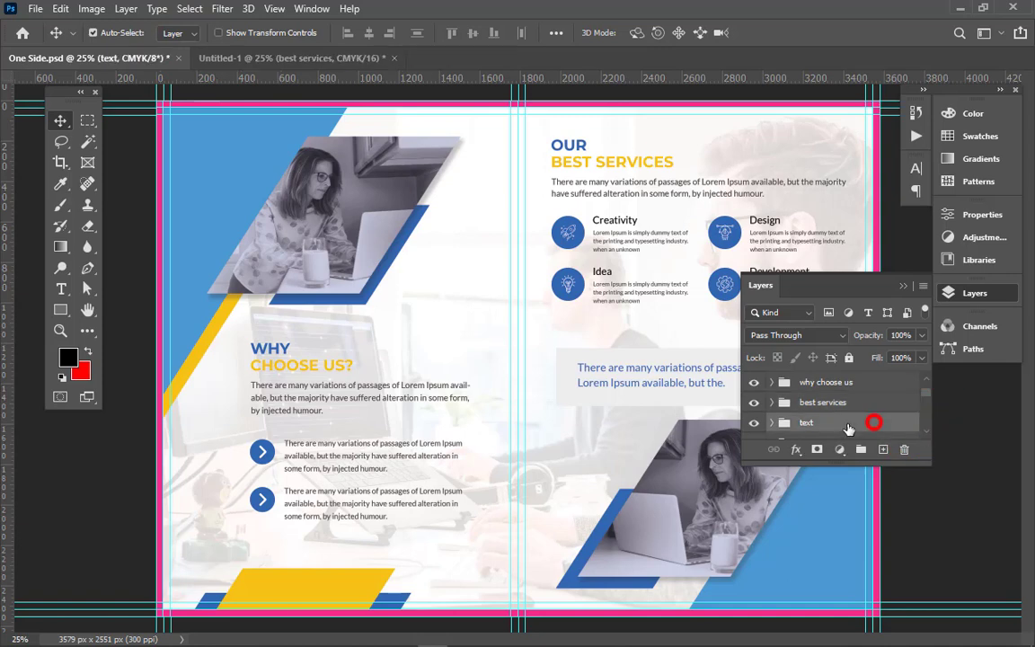
left_click(753, 426)
left_click(753, 426)
left_click_drag(813, 423, 628, 370)
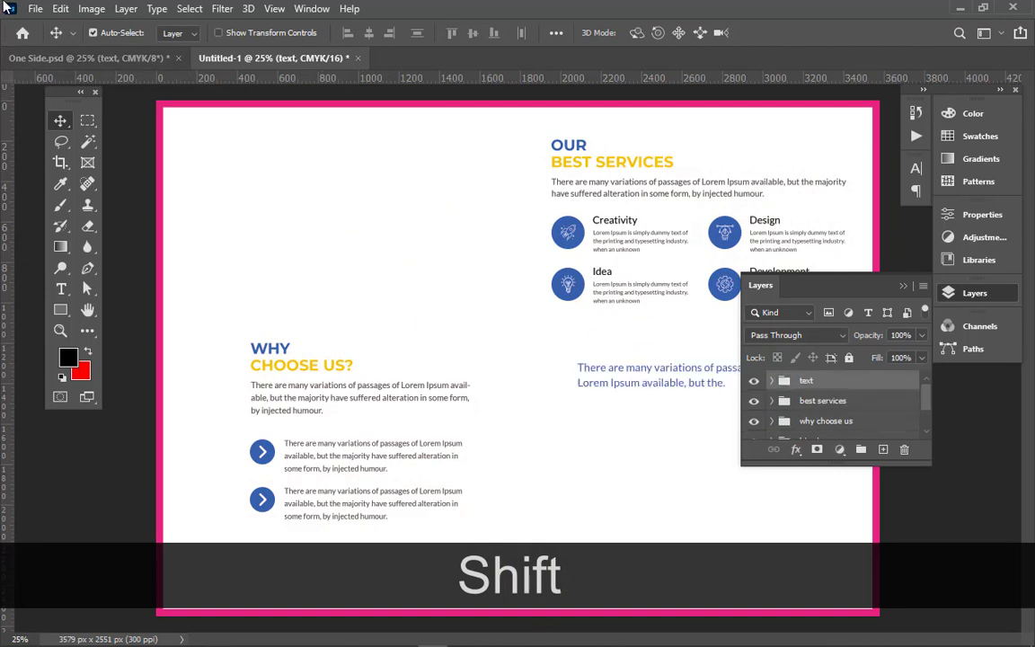
left_click(930, 439)
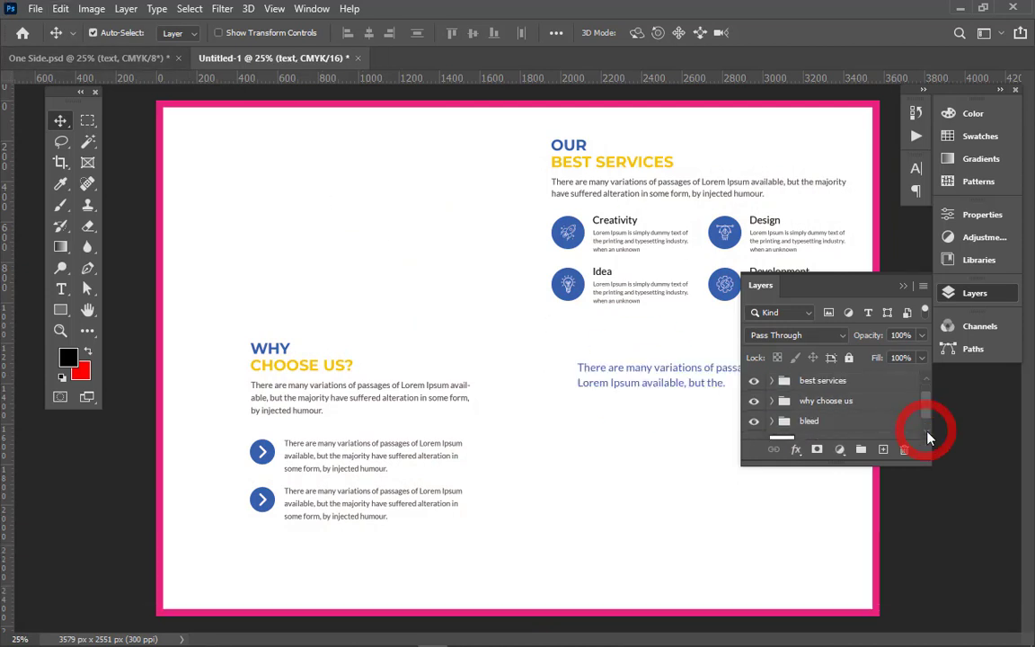
Step: Copy the image group from One Side.psd into Untitled-1 at the same position, accepting the bit-depth difference
left_click(110, 51)
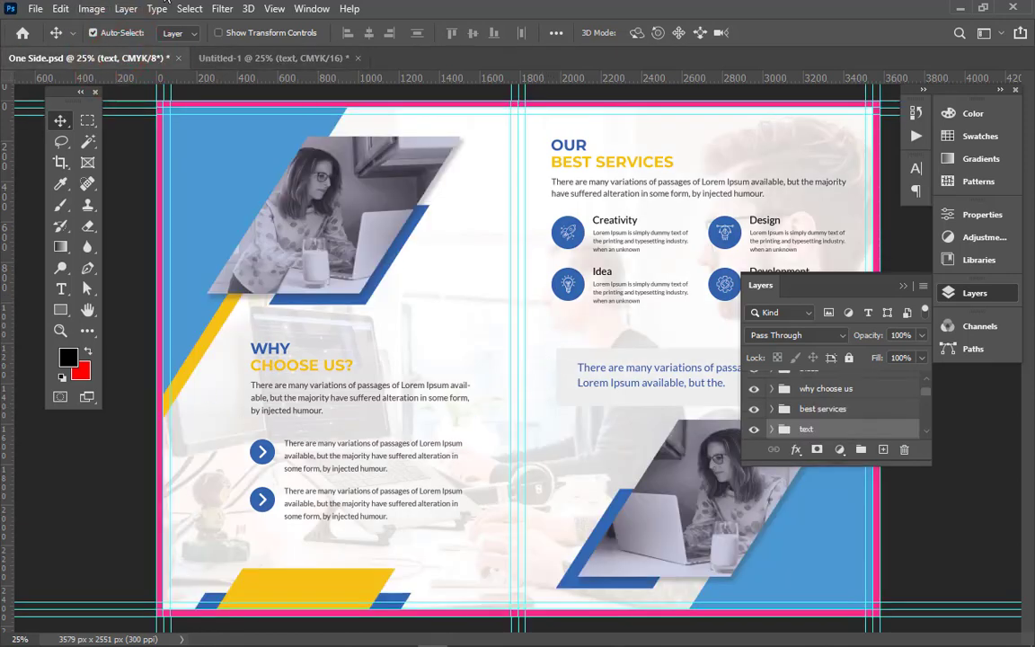
left_click(925, 431)
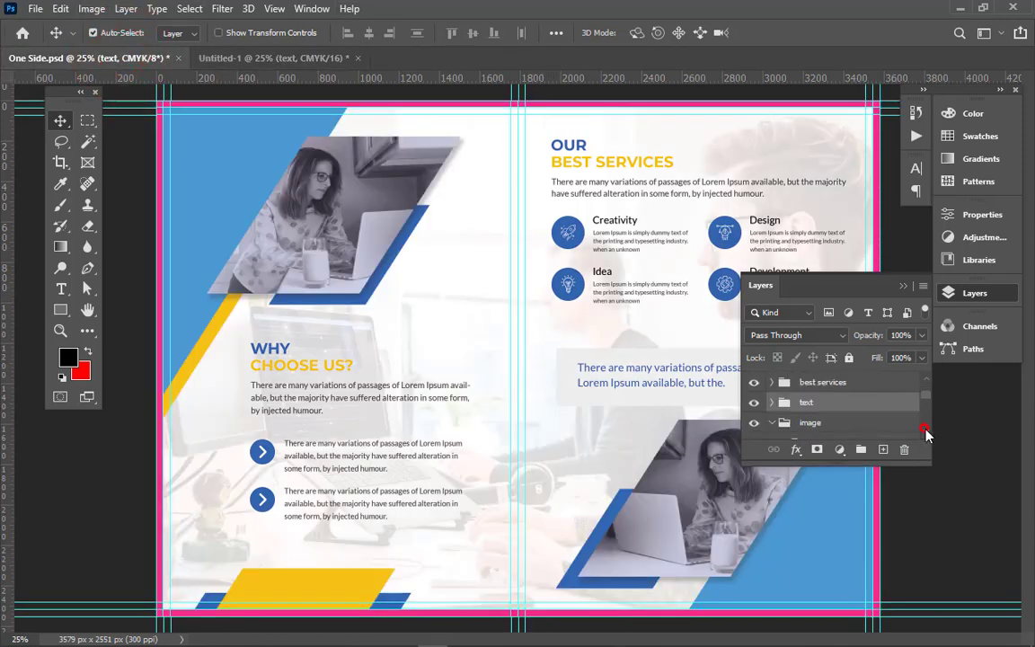
left_click(926, 432)
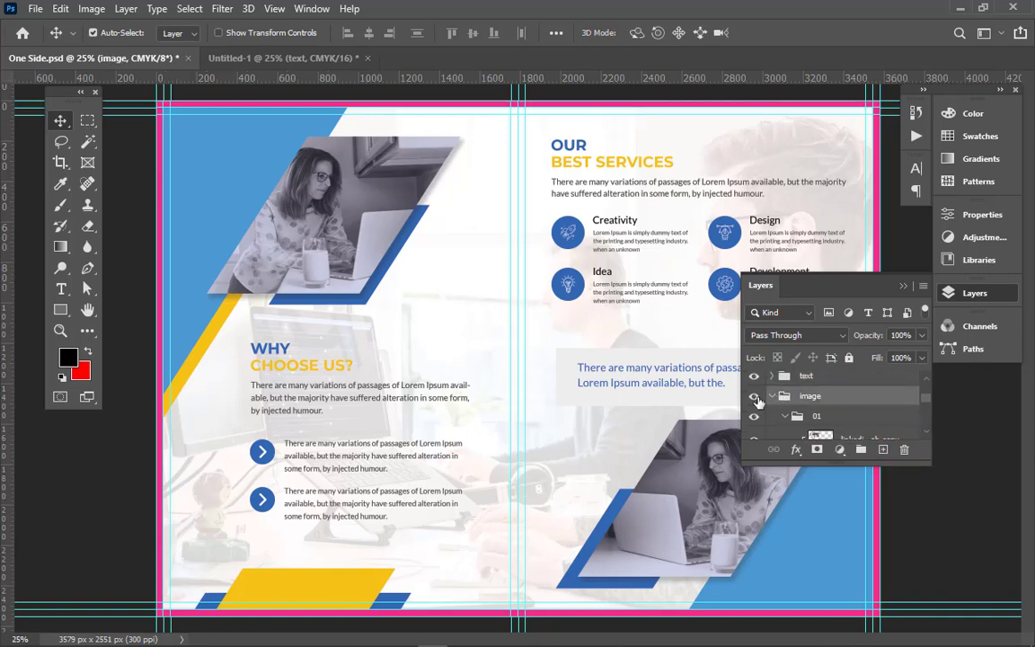
left_click(752, 396)
left_click_drag(751, 397, 432, 290)
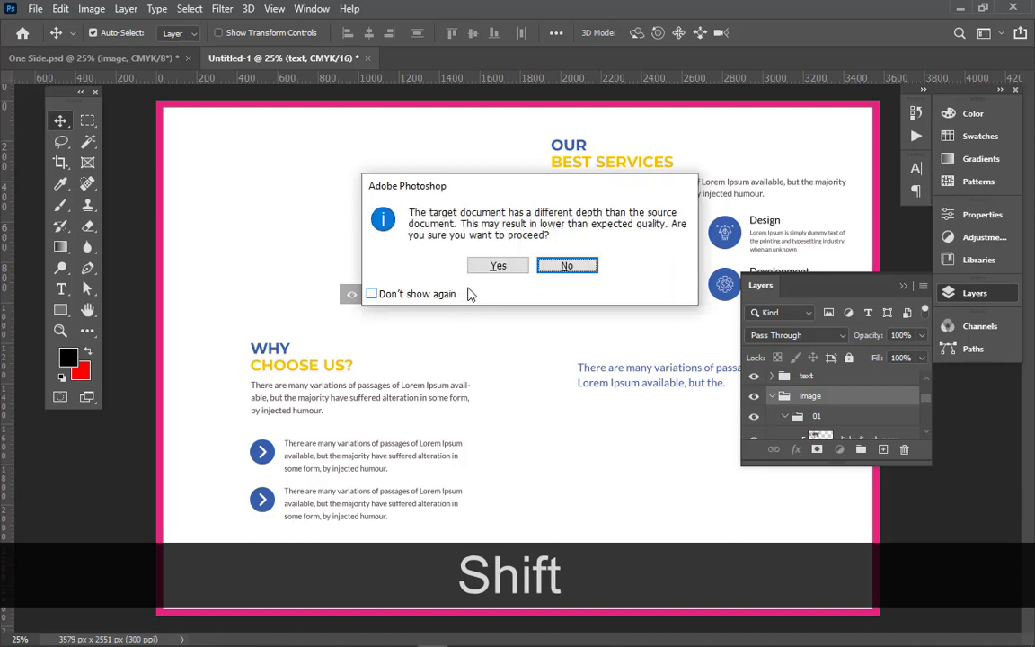
left_click(500, 264)
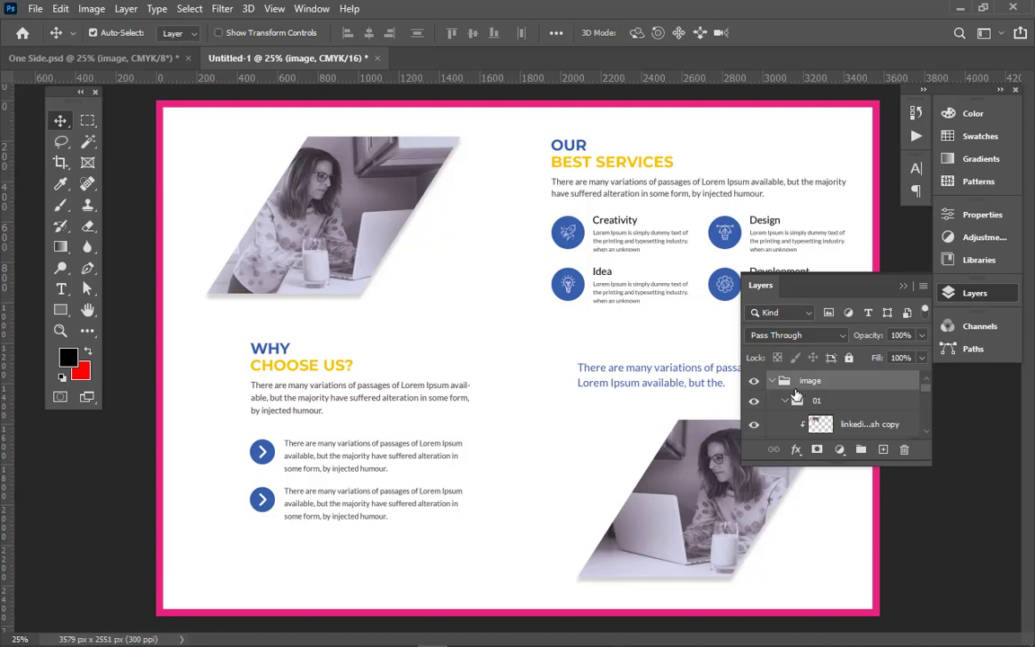
Step: Collapse the image group in Untitled-1 and toggle its visibility to check the photos, leaving it shown
left_click(772, 381)
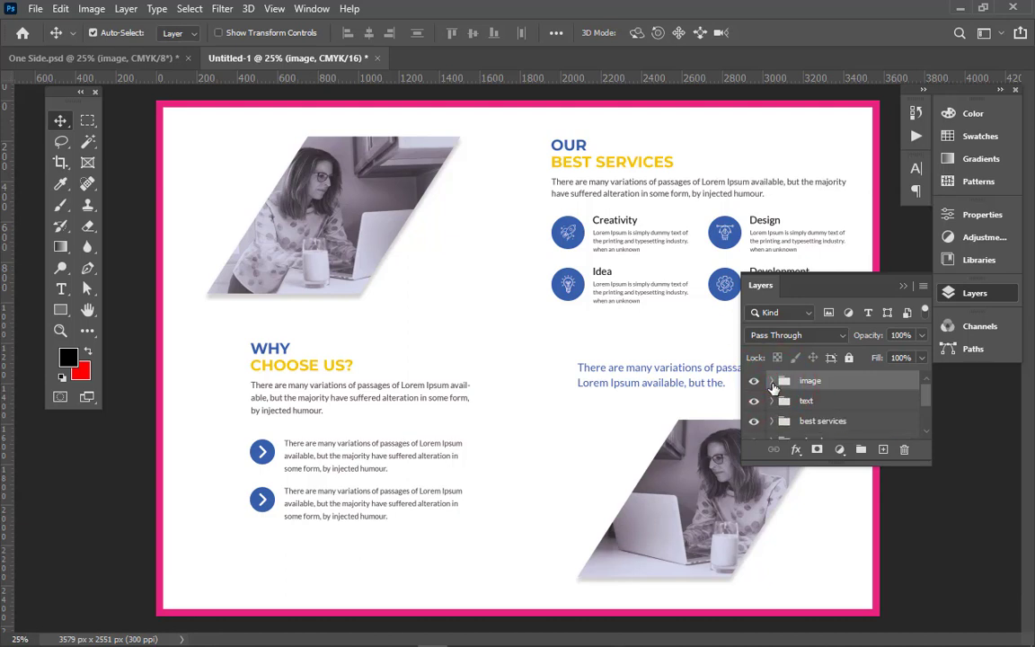
left_click(755, 382)
left_click(755, 382)
Step: Collapse the image group in One Side.psd and copy the design group into Untitled-1 at its original position
left_click(134, 56)
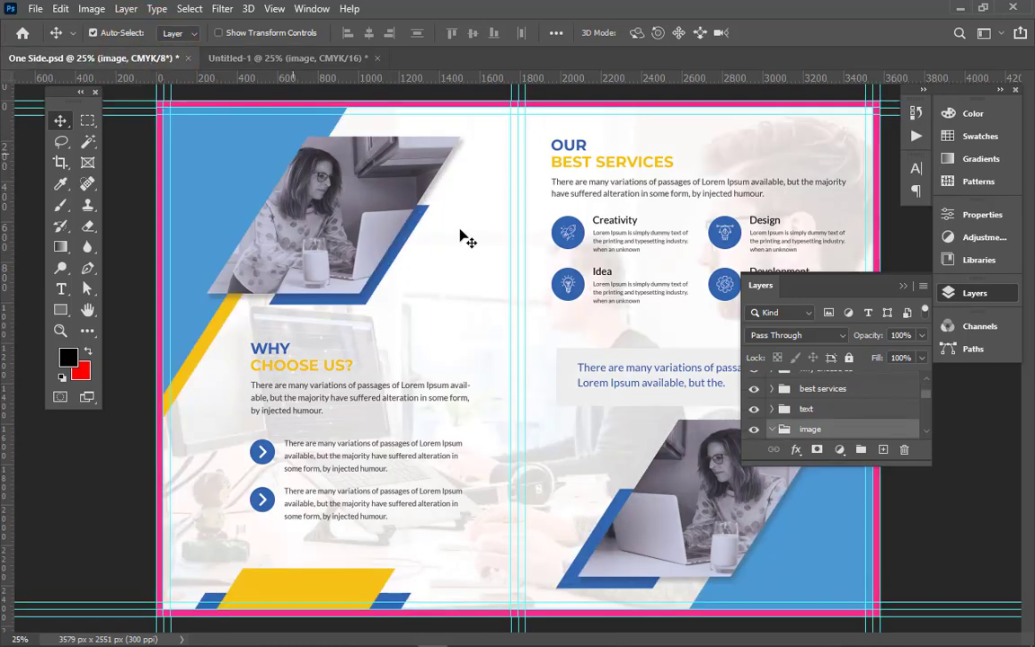
left_click(926, 430)
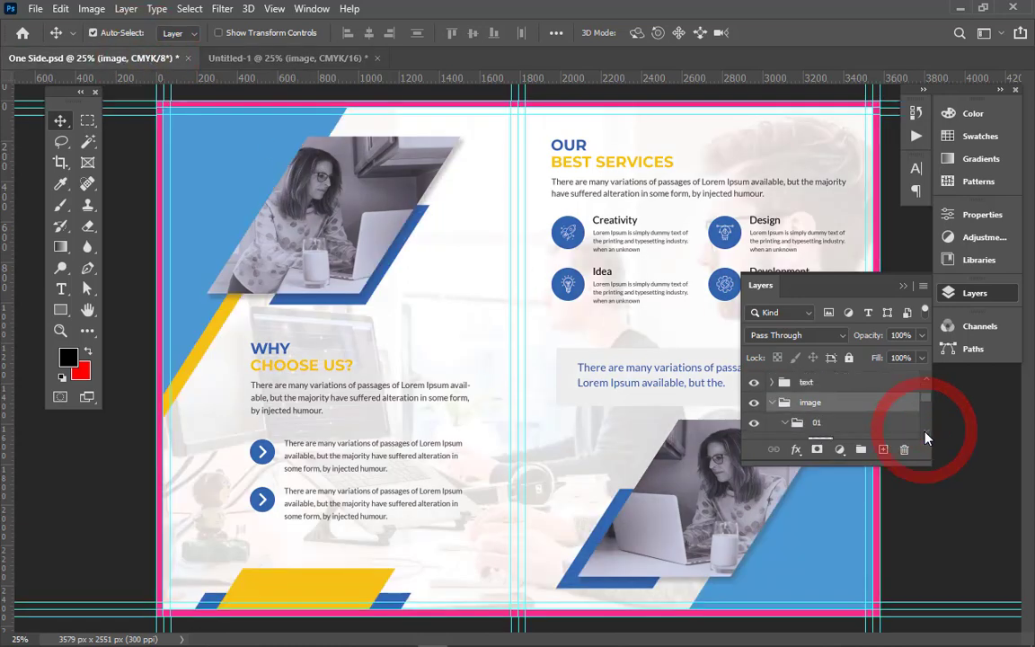
left_click(771, 402)
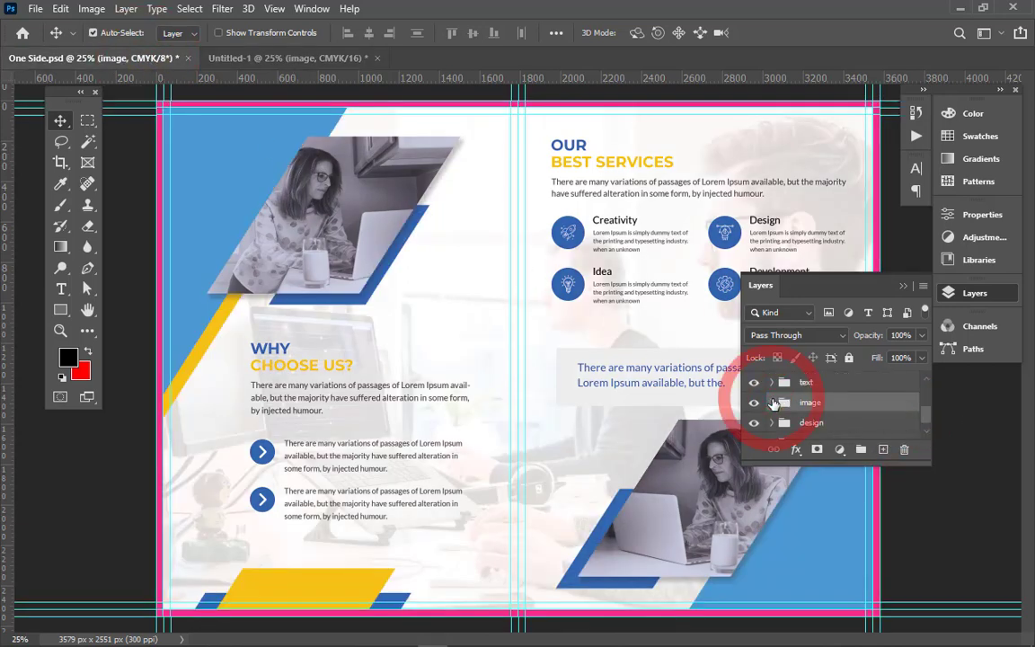
left_click(837, 429)
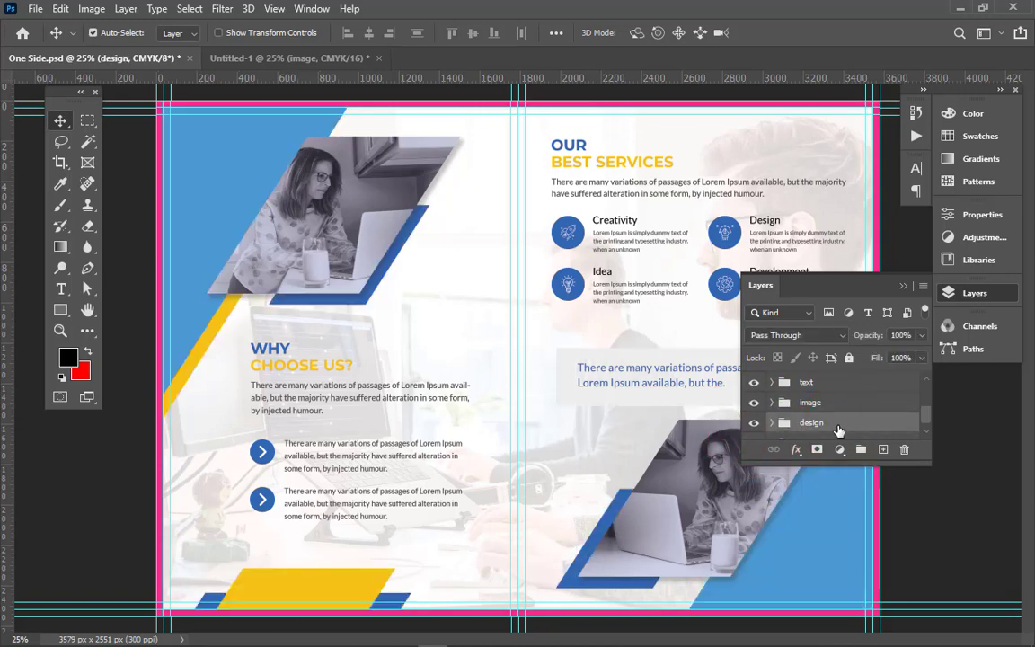
left_click_drag(839, 429, 559, 449)
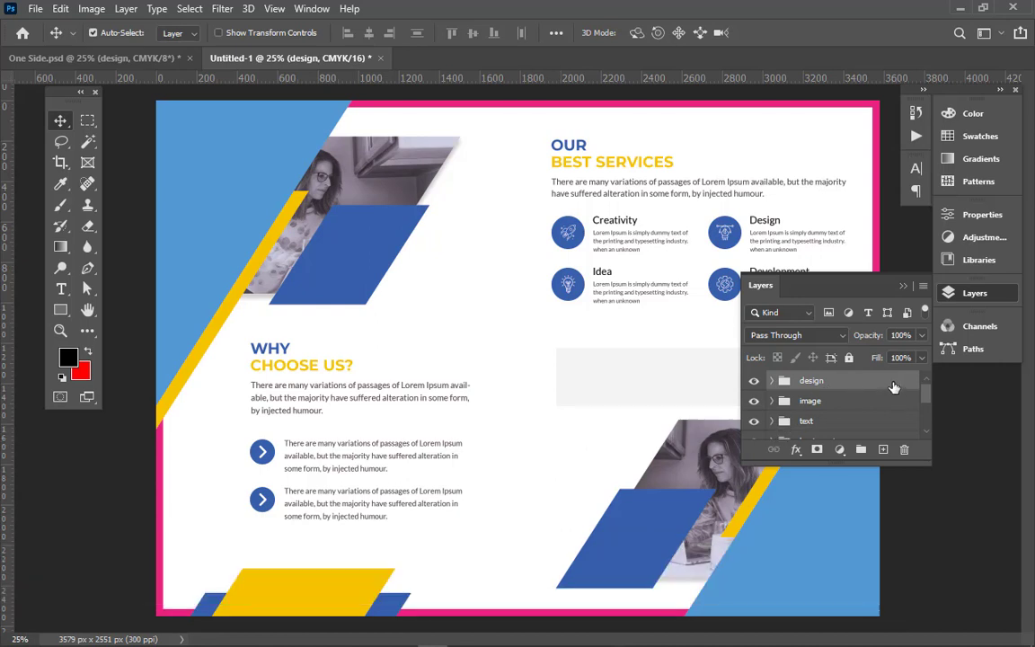
left_click_drag(895, 386, 884, 433)
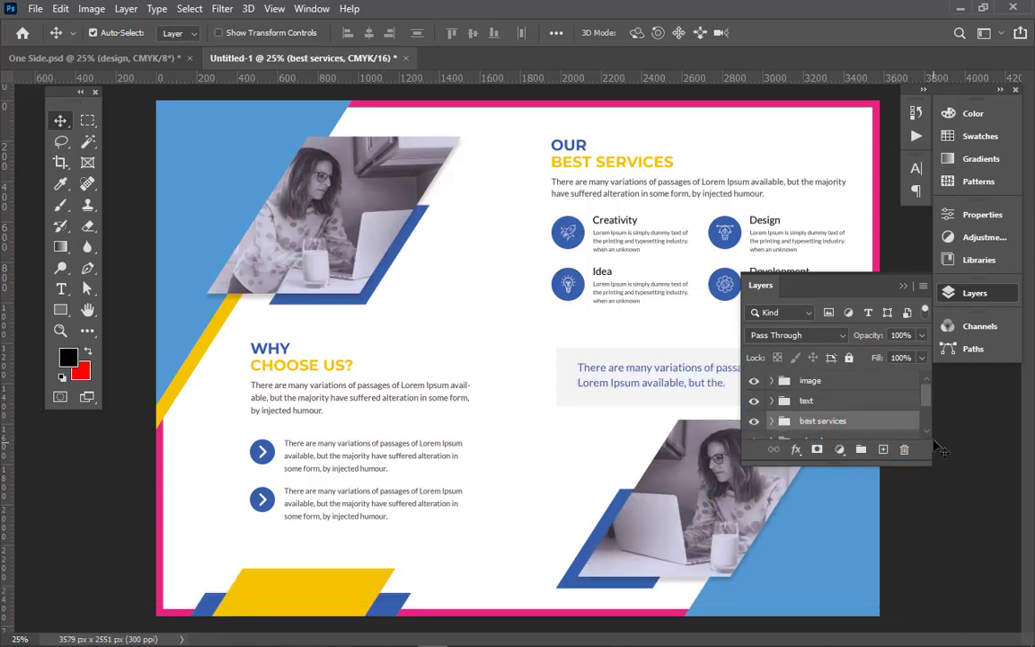
left_click(929, 429)
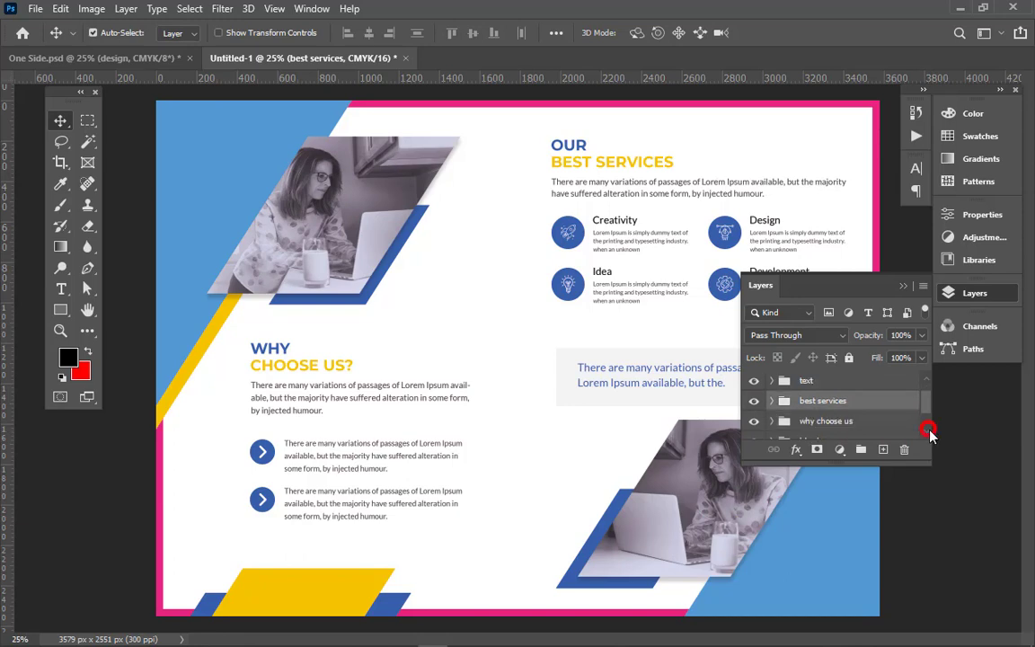
left_click_drag(876, 401, 877, 431)
left_click(925, 435)
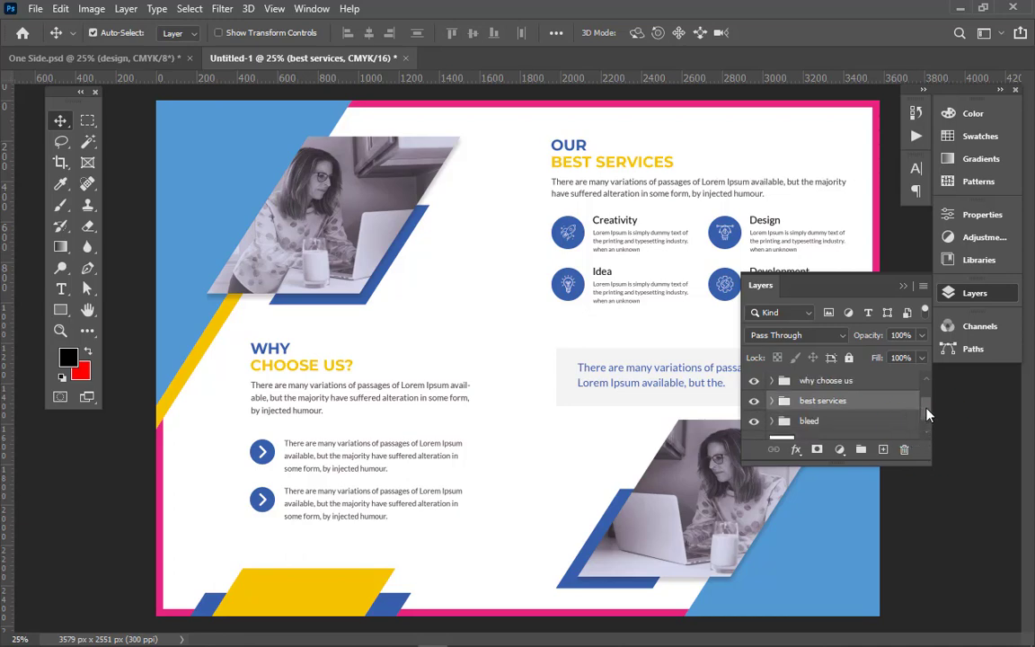
left_click(928, 386)
left_click(929, 386)
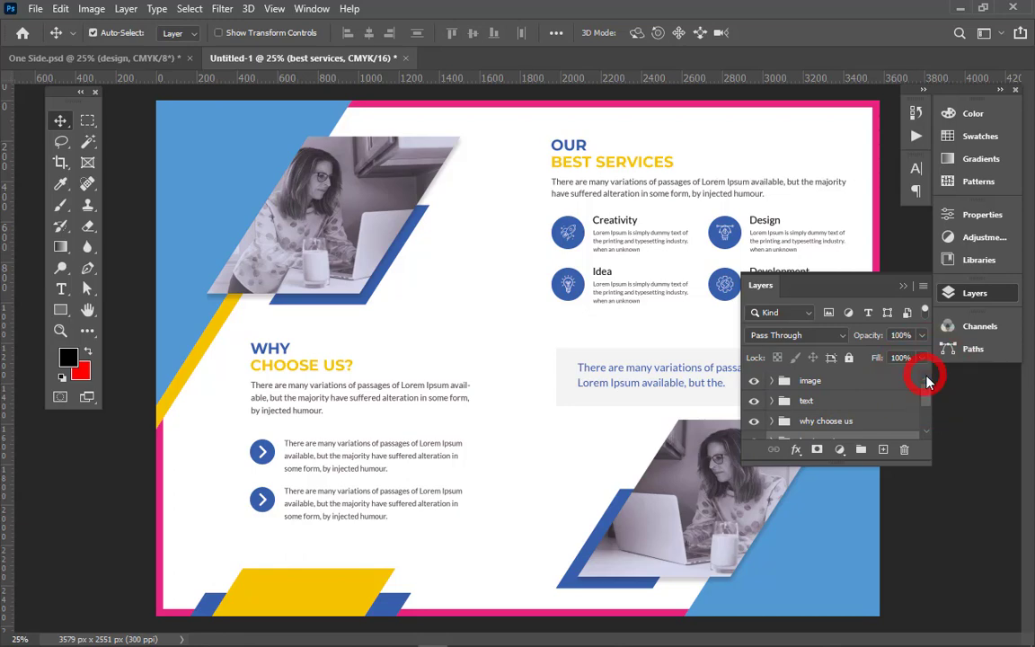
left_click(928, 433)
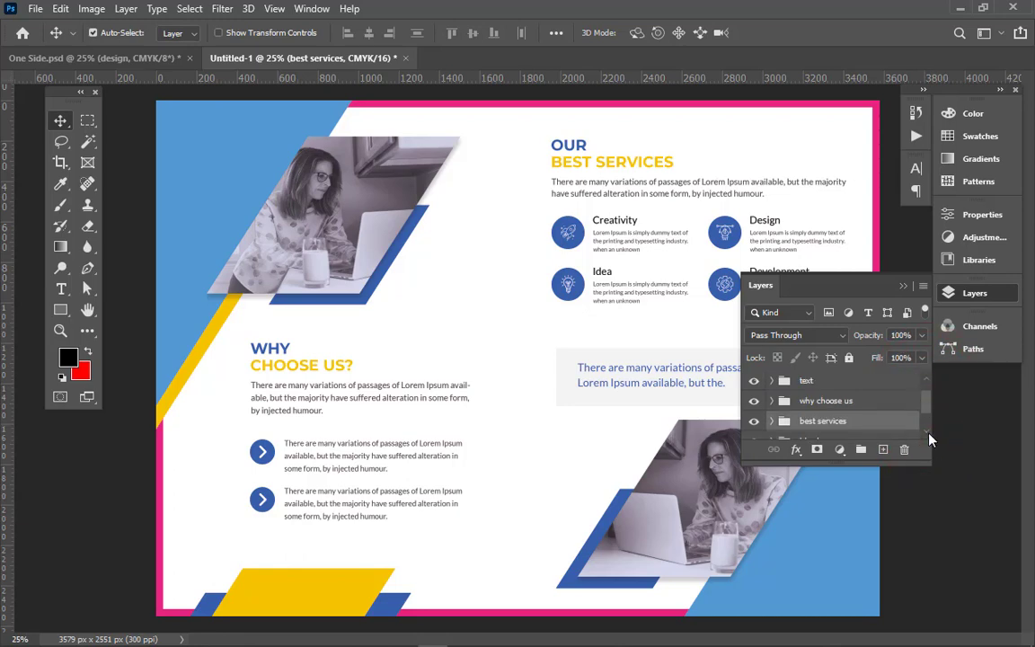
left_click(929, 434)
left_click(928, 434)
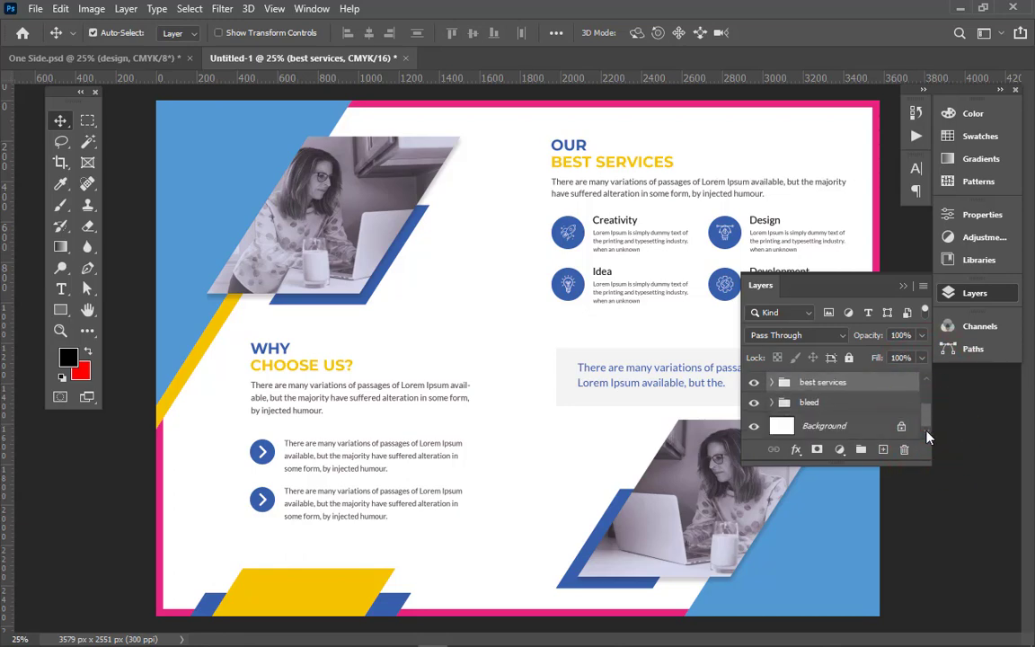
left_click_drag(931, 427, 925, 397)
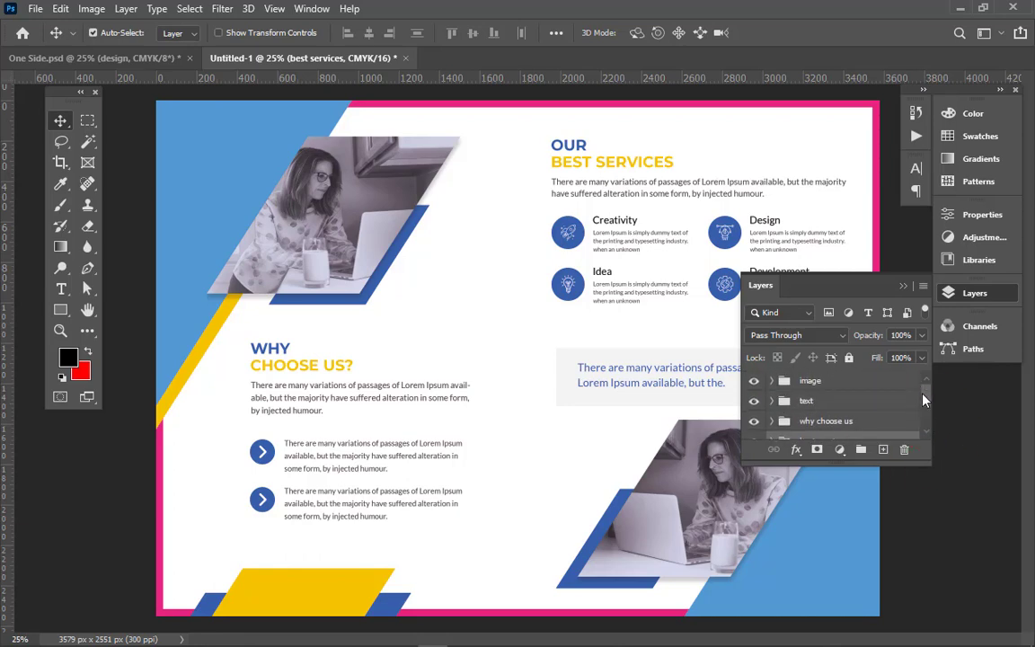
left_click(926, 399)
key("ctrl+z")
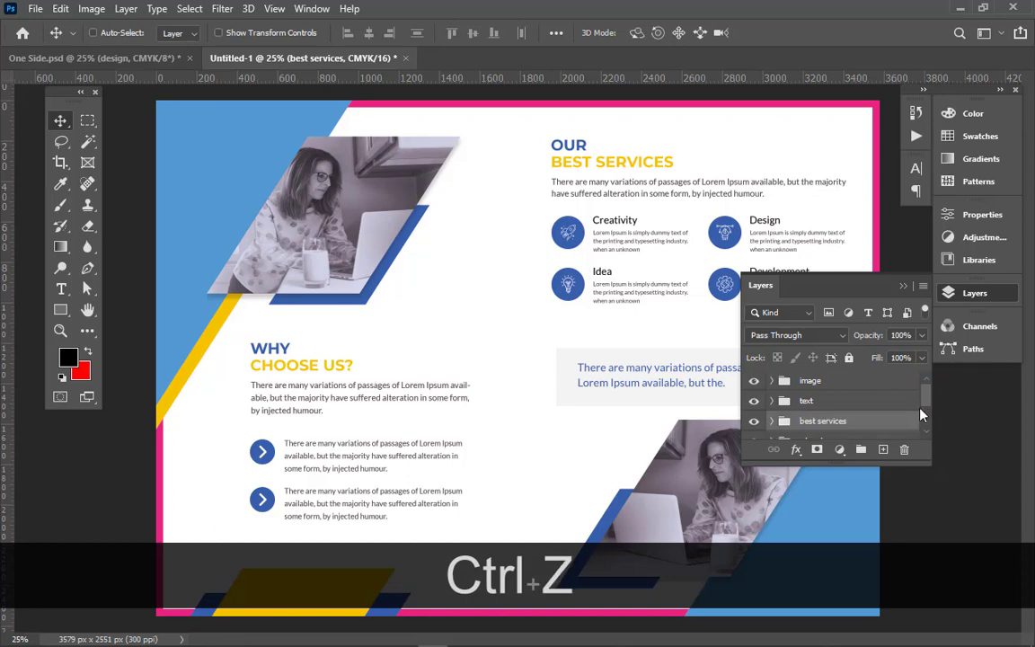
key("ctrl+z")
key("ctrl+z")
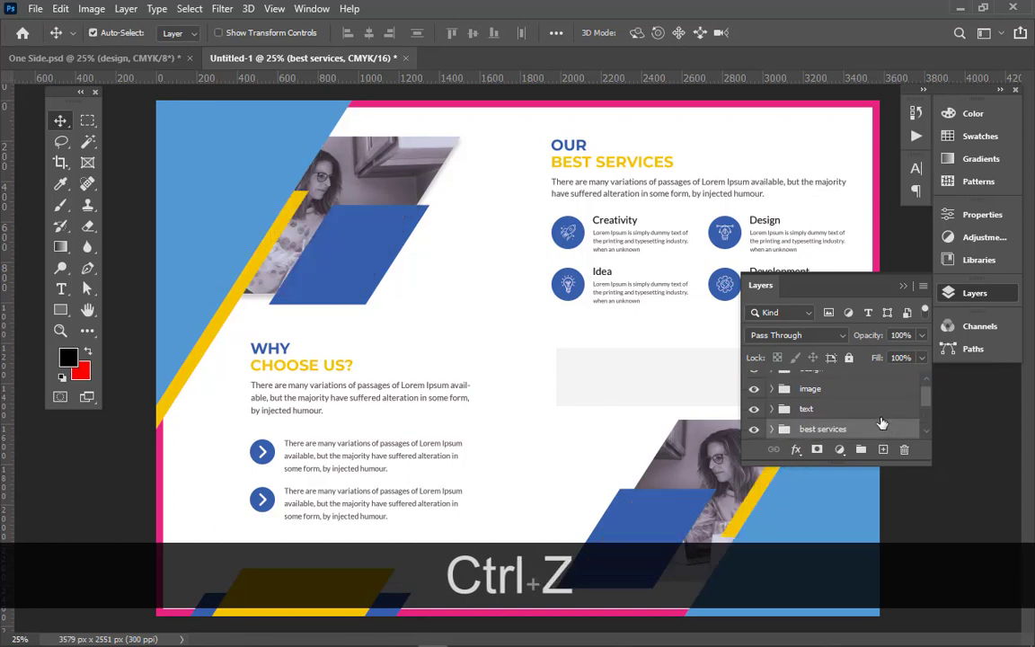
Step: Move the design group in Untitled-1 down the layer order, placing it directly below the bleed group
left_click_drag(927, 409, 910, 445)
left_click(863, 386)
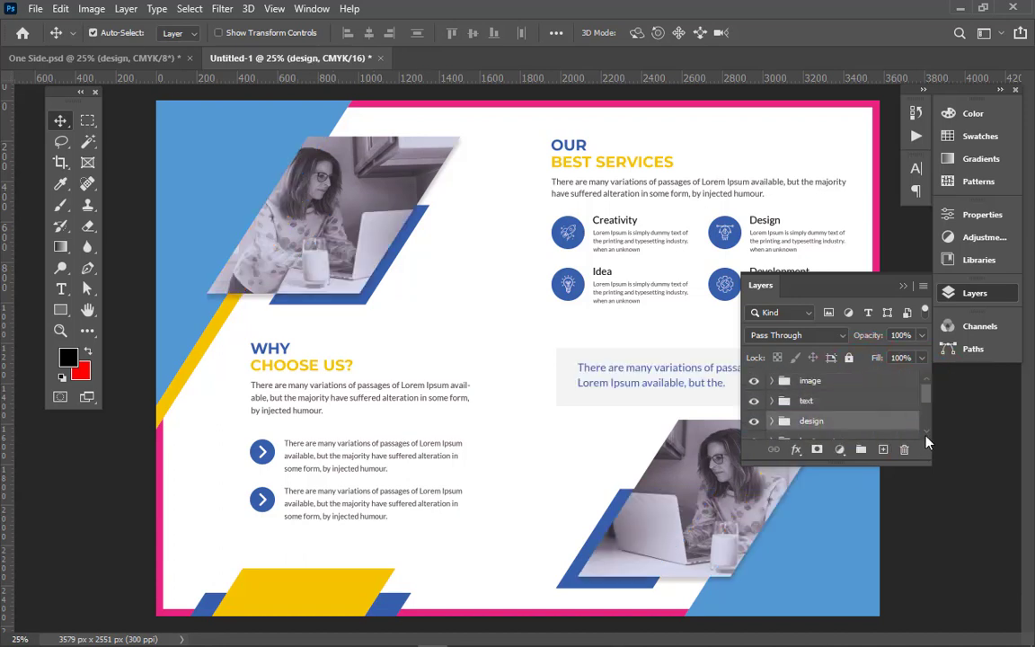
left_click(924, 435)
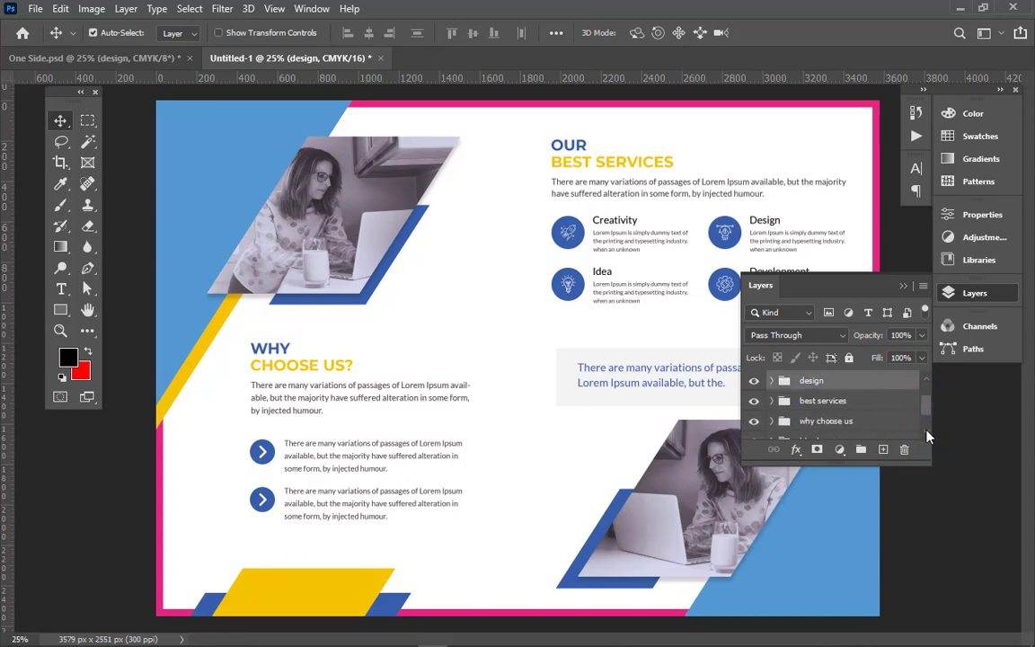
left_click(929, 437)
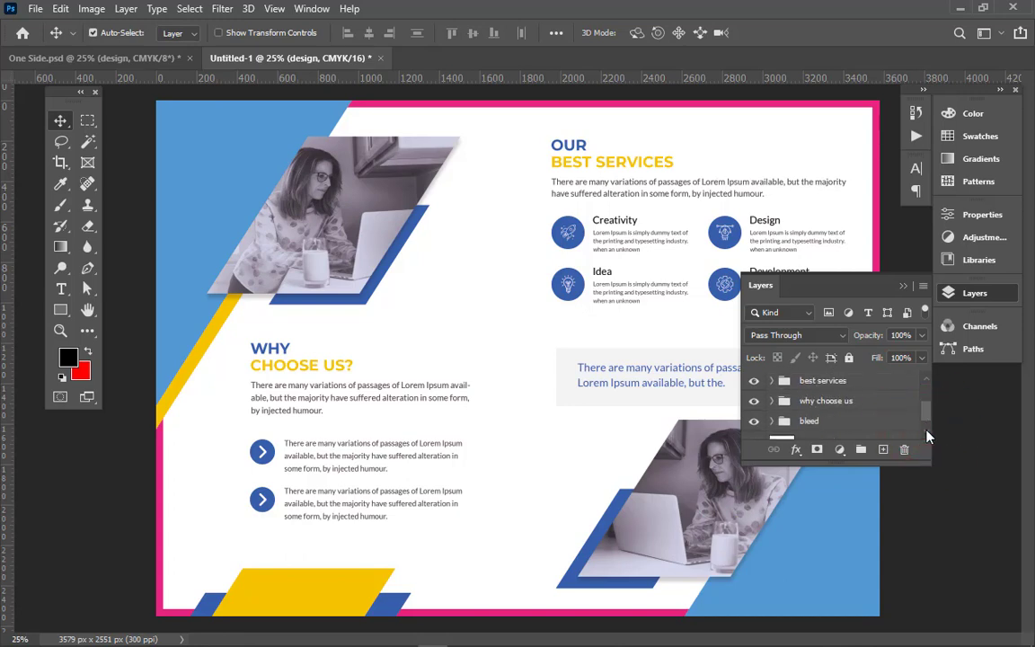
left_click(929, 384)
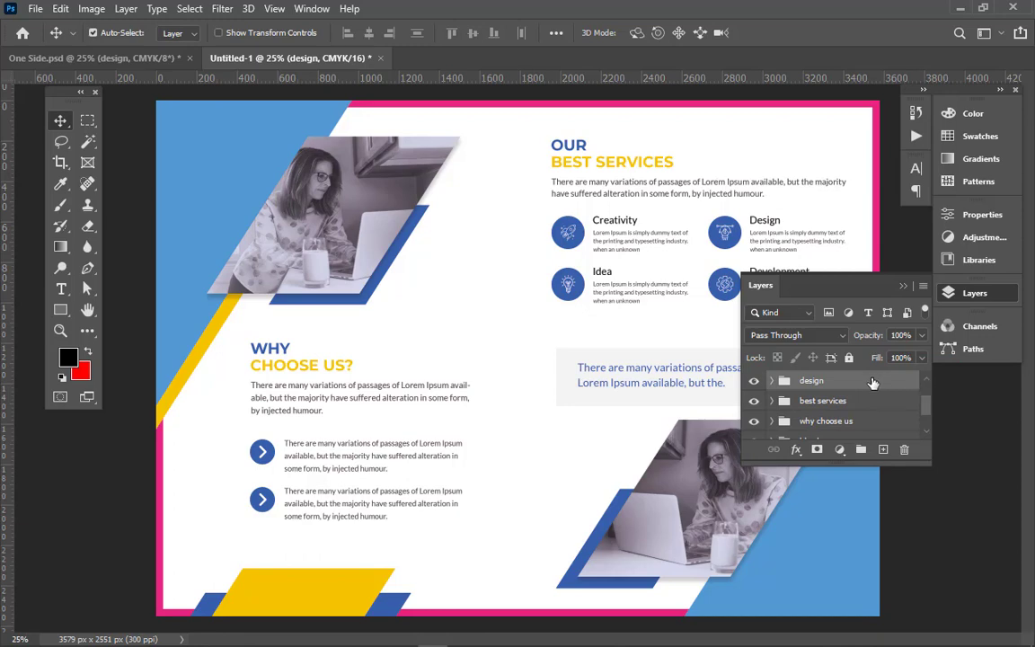
left_click_drag(862, 380, 860, 436)
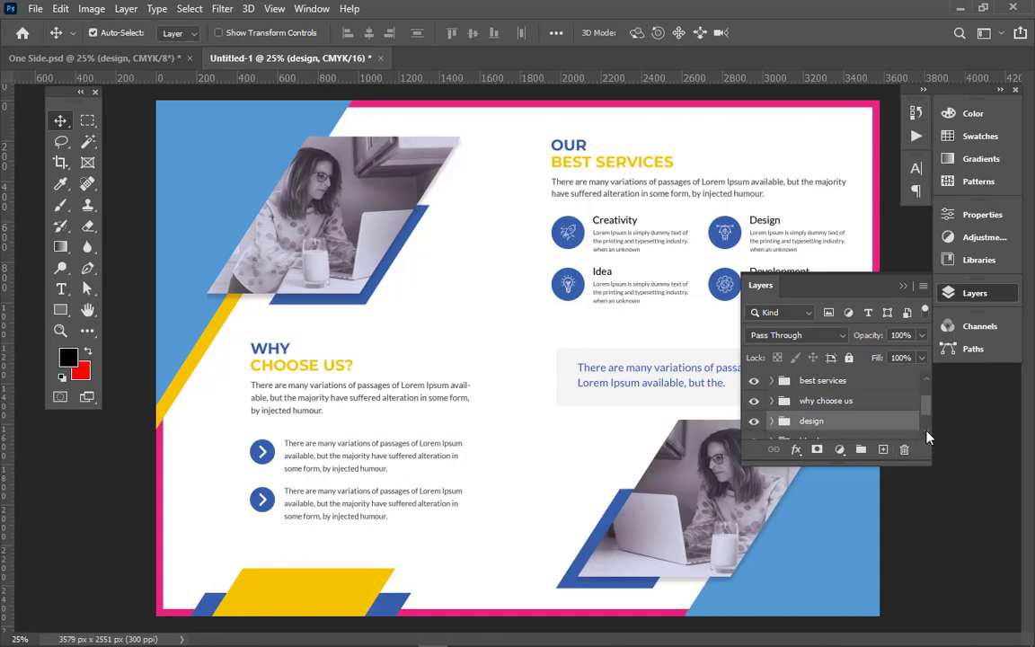
left_click(927, 431)
left_click_drag(859, 406, 855, 431)
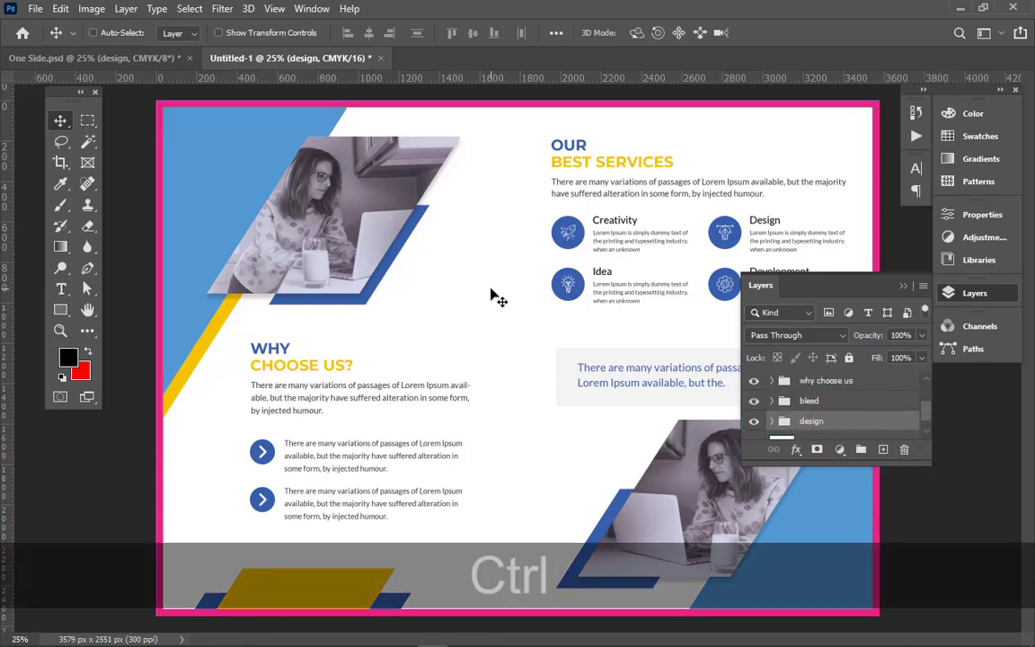
Step: Hide the bleed group in Untitled-1 to preview the whole spread without the pink frame
key("ctrl+KP_Subtract")
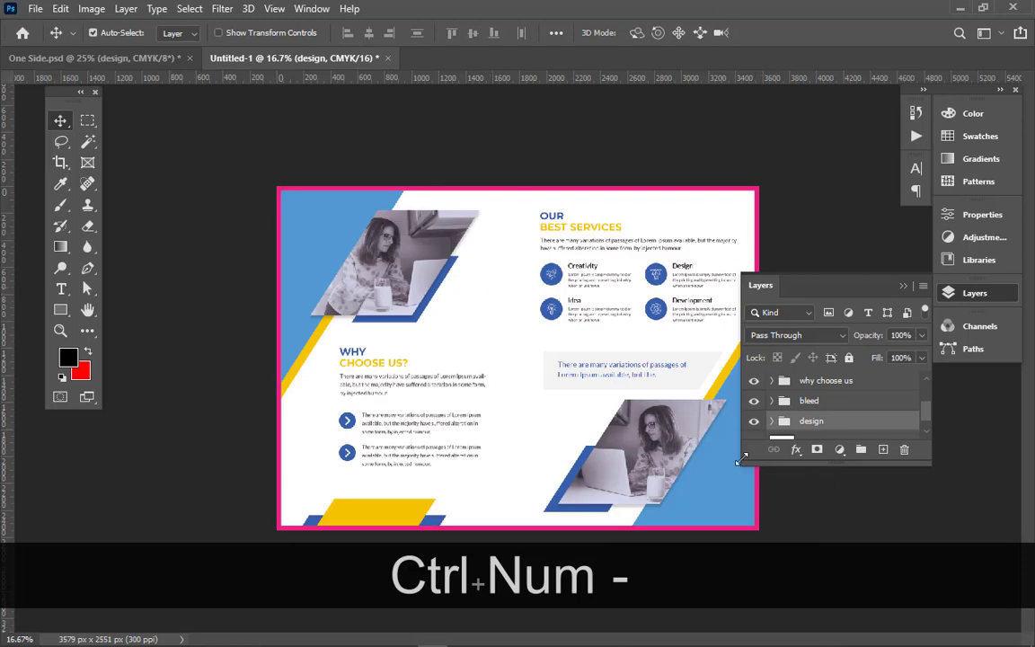
left_click(754, 401)
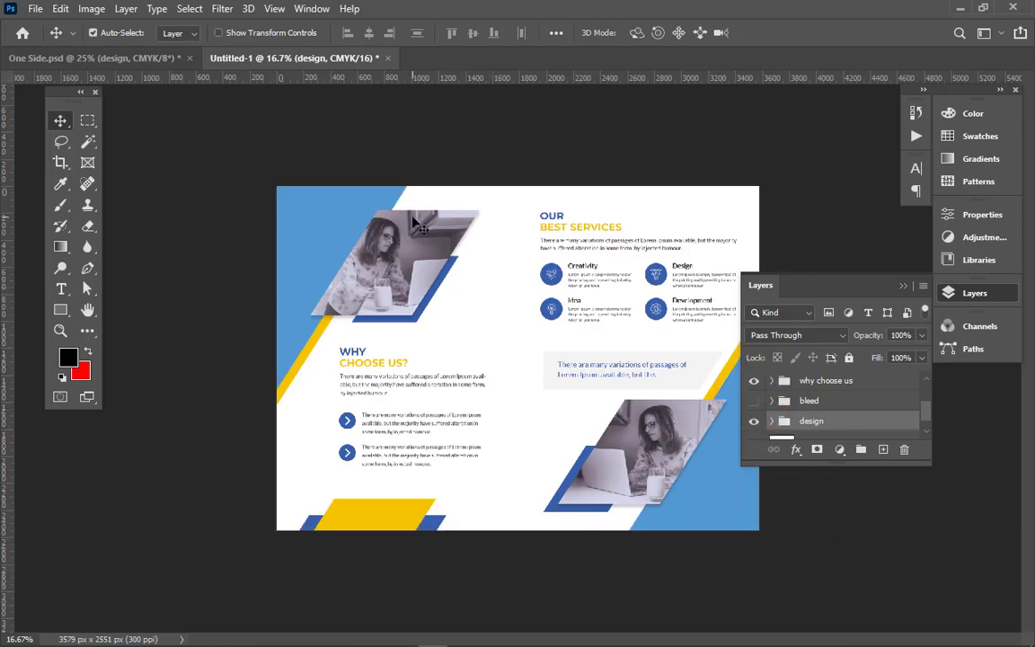
key("ctrl+KP_0")
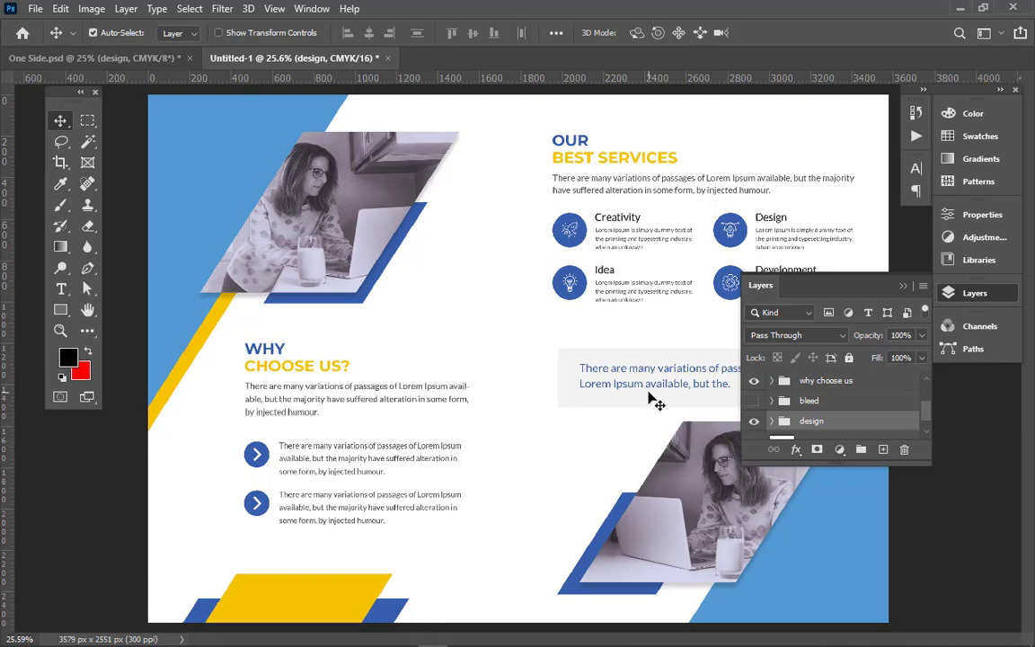
Step: Toggle the design group's visibility in Untitled-1 to check its shapes, leaving the group shown
left_click(754, 426)
left_click(753, 426)
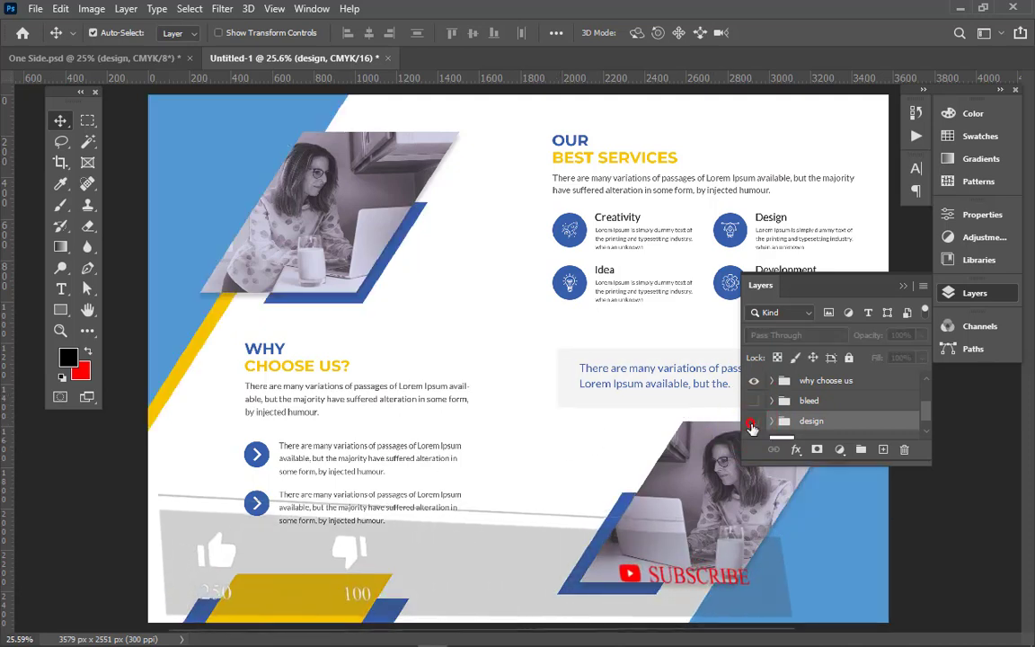
left_click(753, 426)
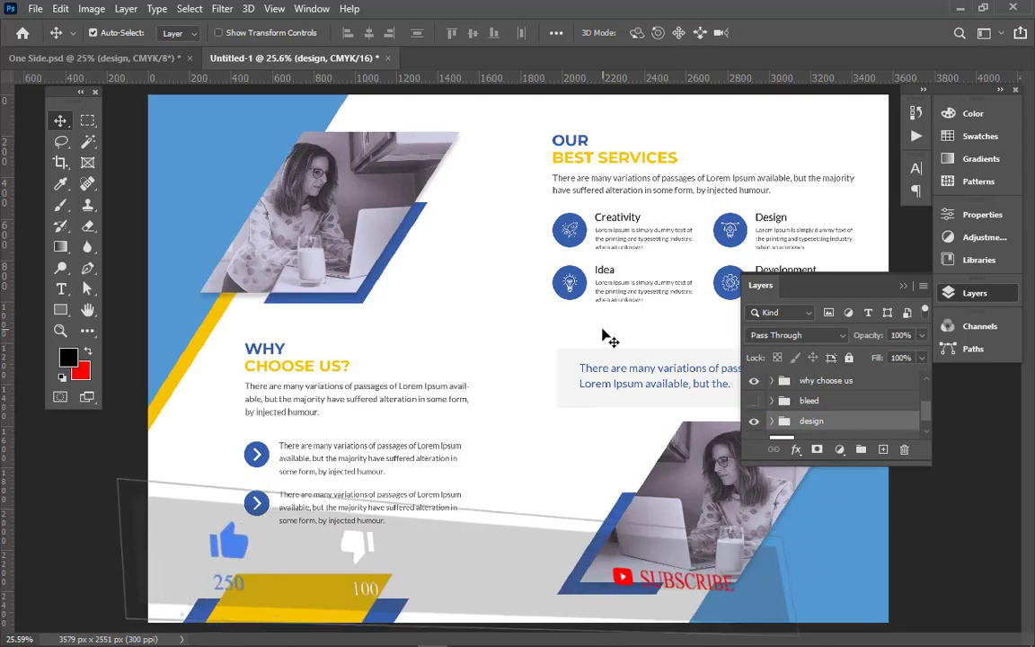
key("ctrl+KP_Subtract")
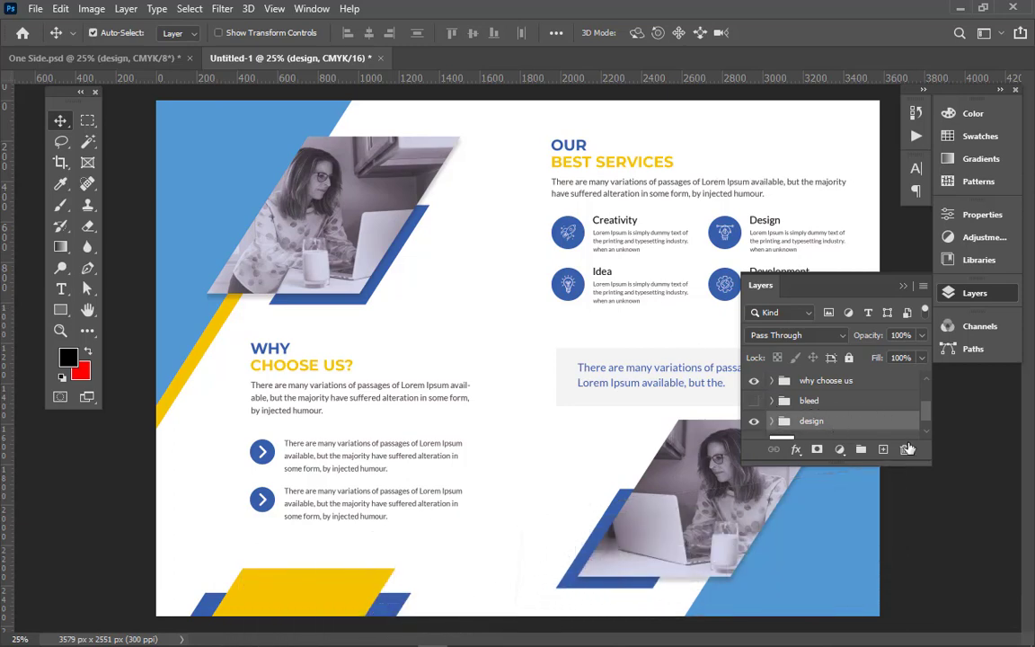
Step: Copy the background group from One Side.psd into Untitled-1 at its original position, directly above the locked Background layer
scroll(863, 423, "down", 2)
left_click(873, 432)
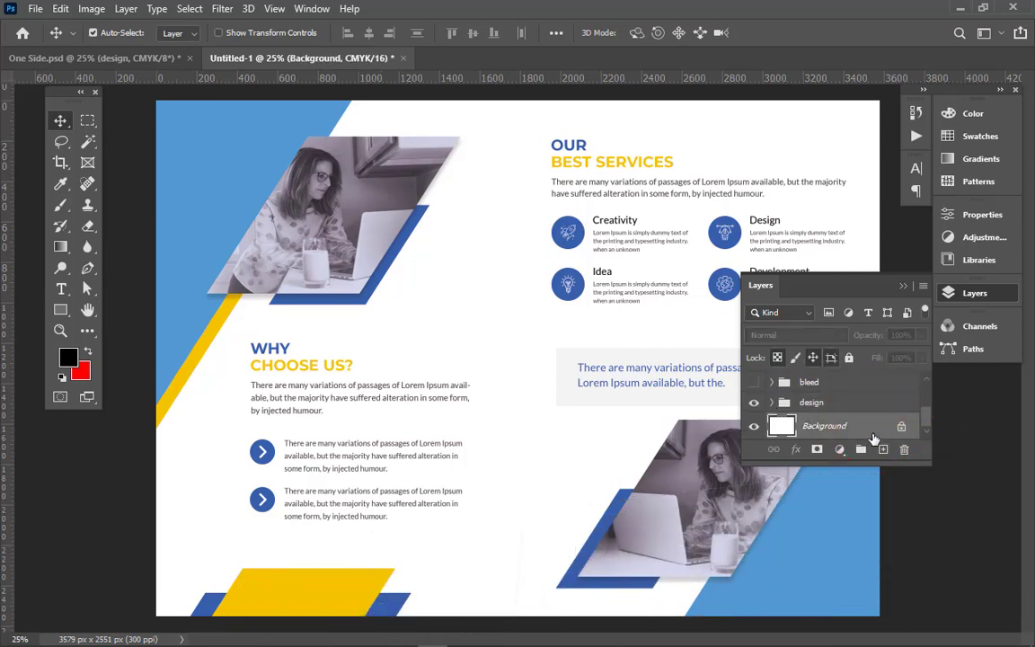
left_click(93, 56)
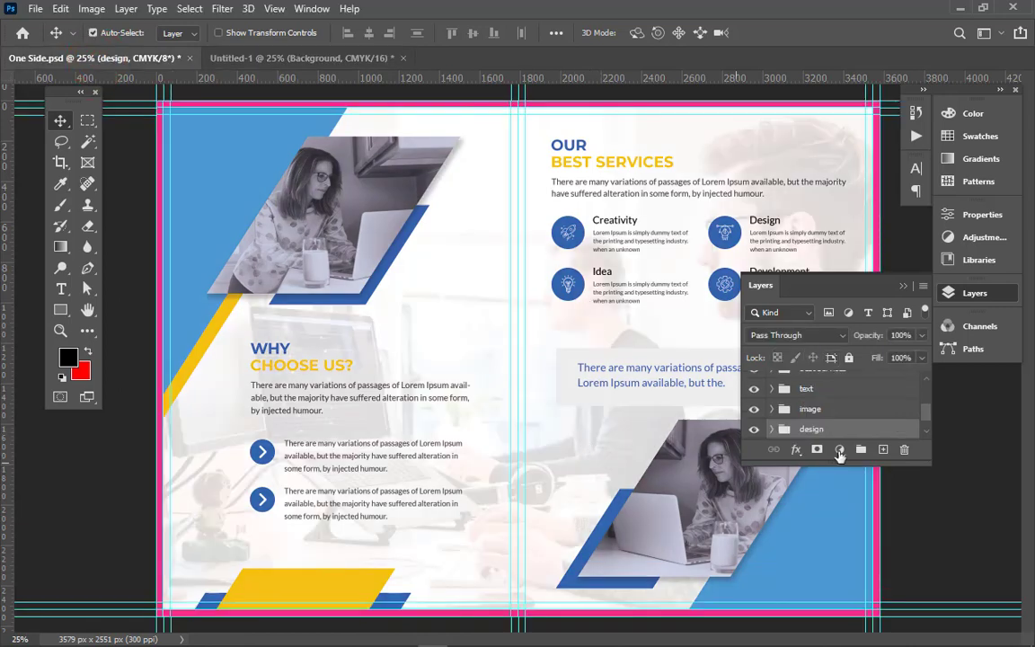
scroll(836, 413, "down", 1)
left_click(894, 429)
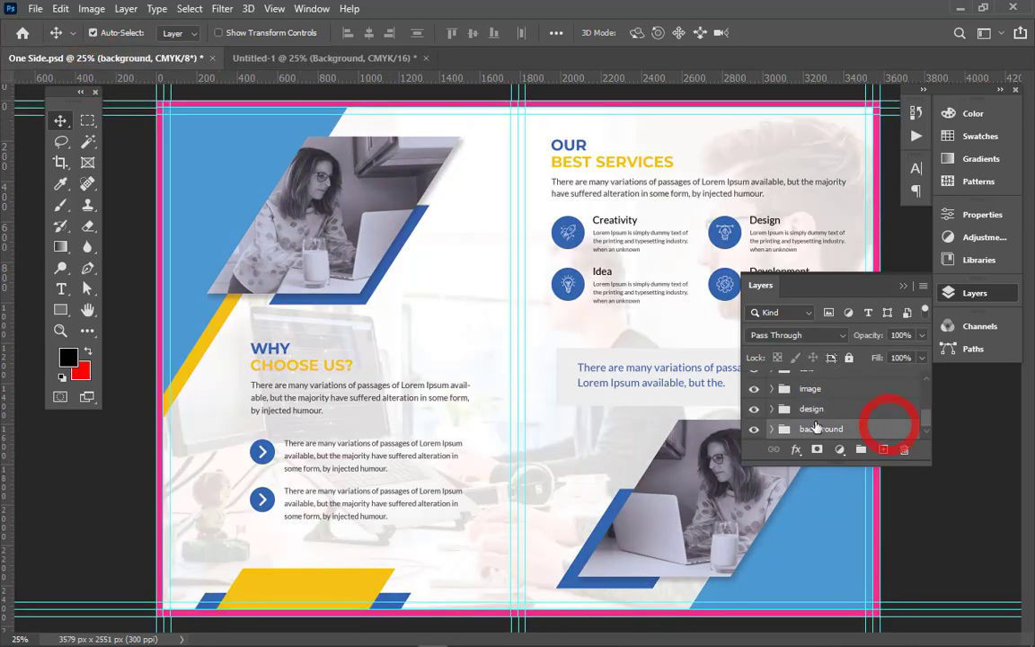
left_click(755, 429)
left_click(754, 429)
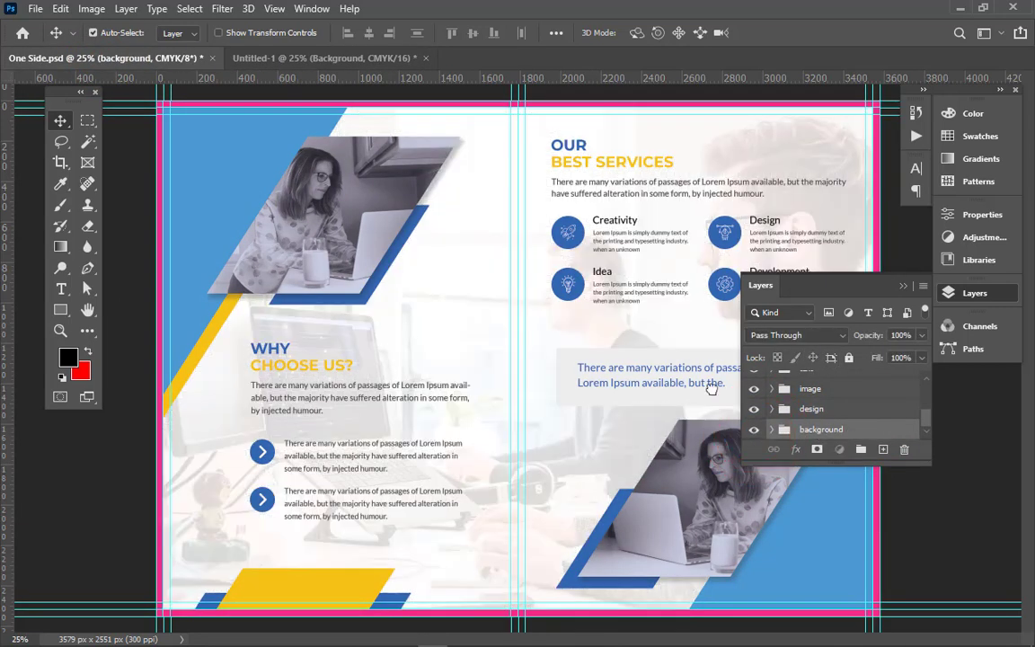
left_click_drag(712, 389, 537, 441)
key("shift")
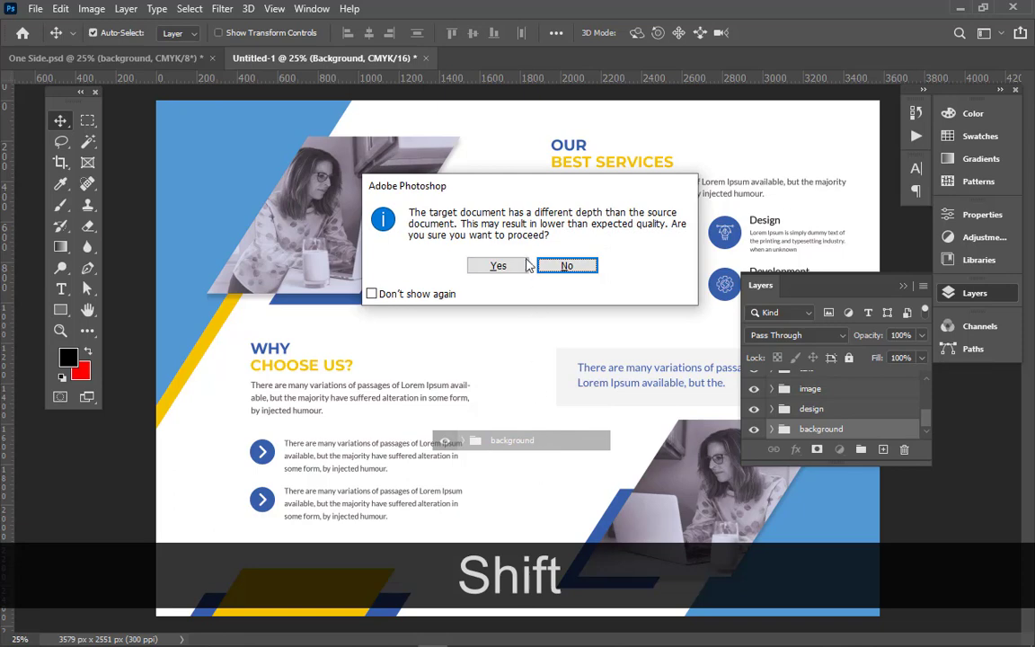
left_click(499, 265)
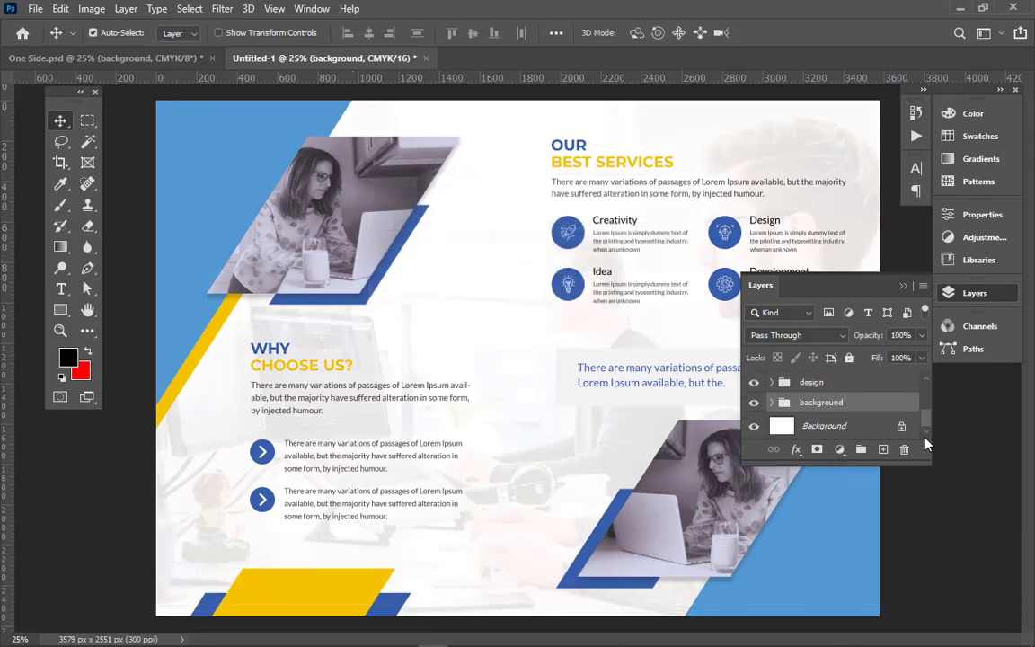
Step: Toggle the background group's visibility in Untitled-1 to compare the spread with and without the faded photo, leaving the group shown
left_click(754, 405)
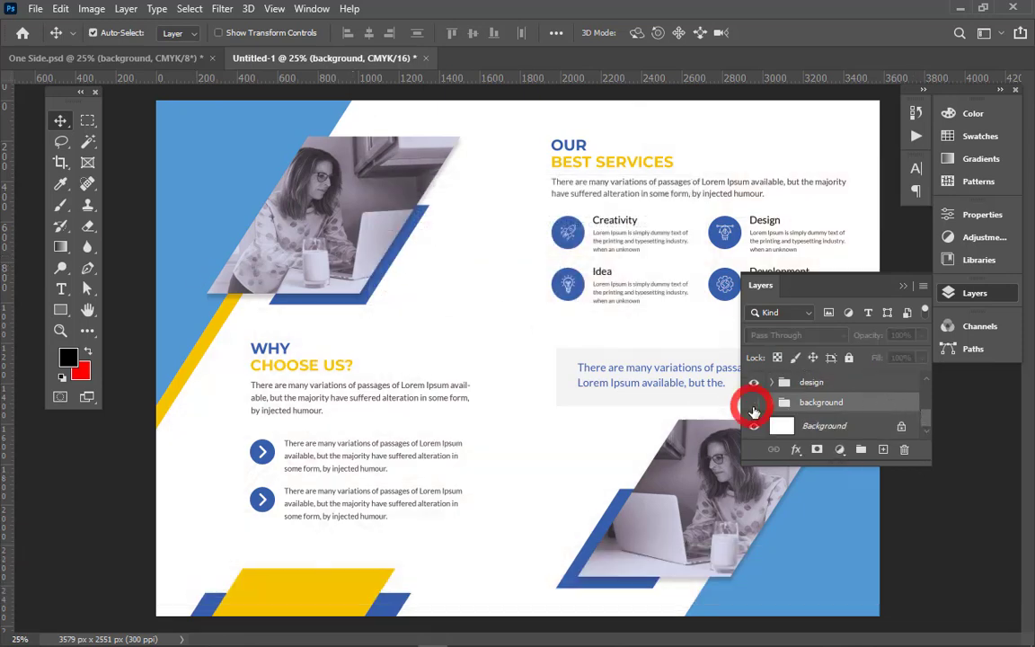
left_click(754, 404)
key("ctrl+KP_Subtract")
key("ctrl+KP_0")
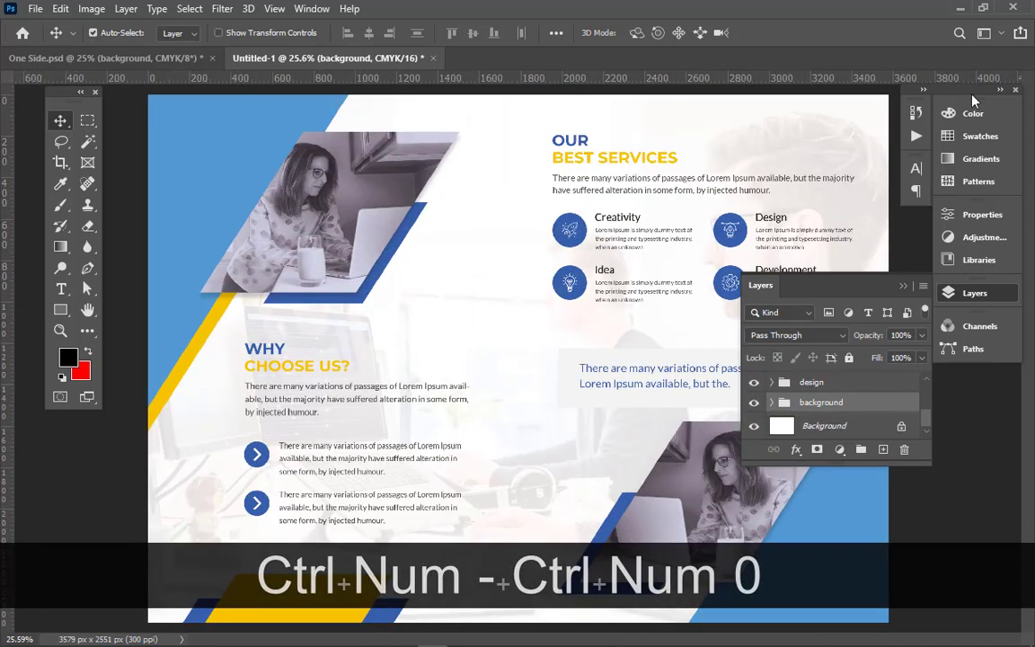
left_click(755, 405)
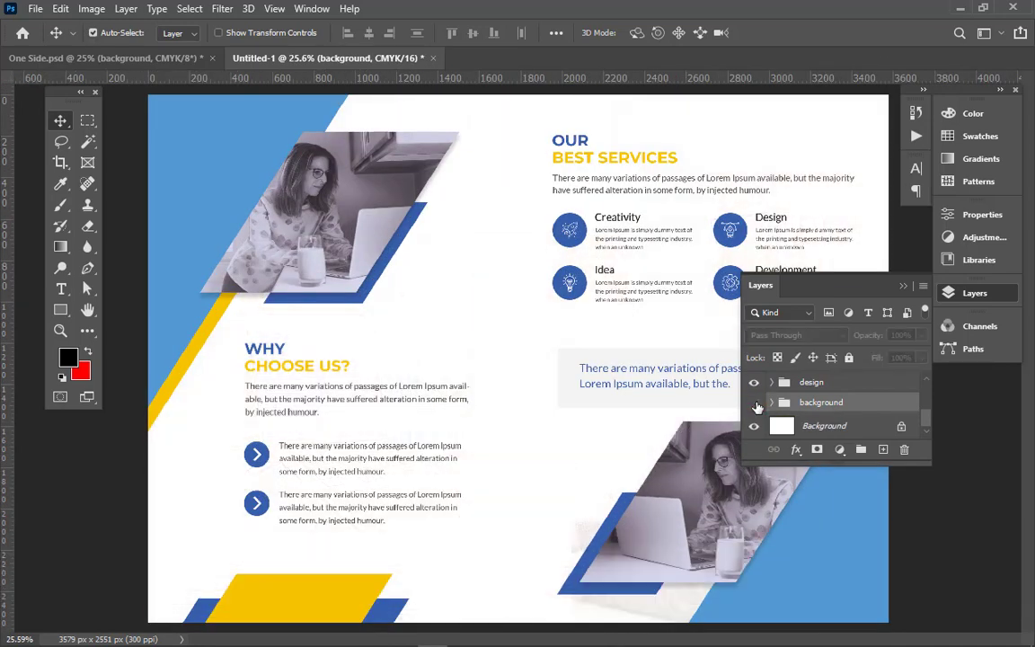
left_click(755, 405)
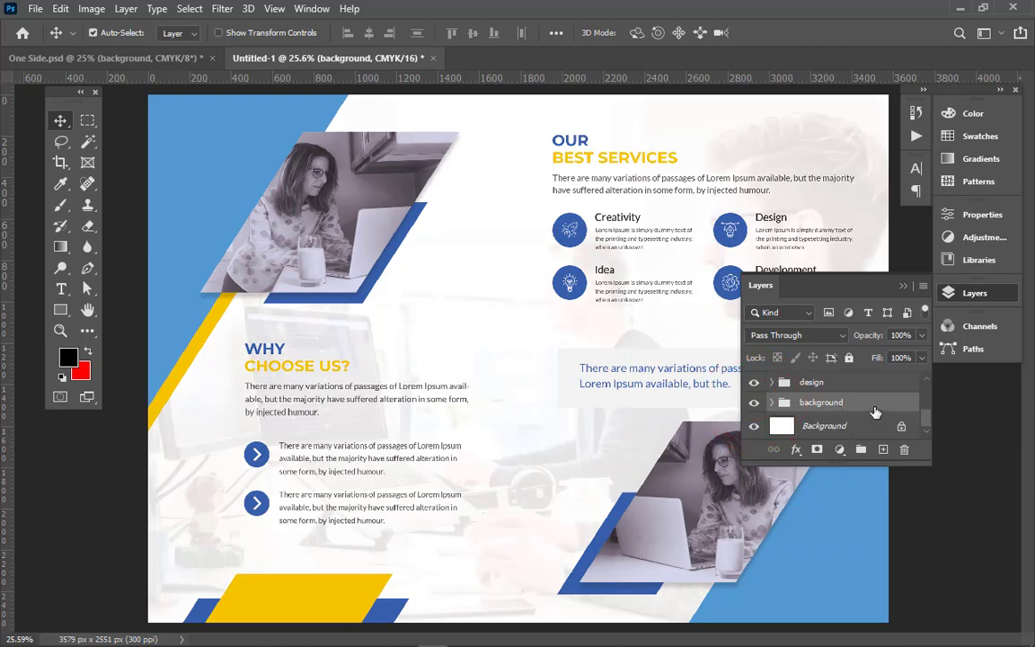
Step: Adjust the contrast and brightness of the Brightness/Contrast layer inside the background group
left_click(773, 404)
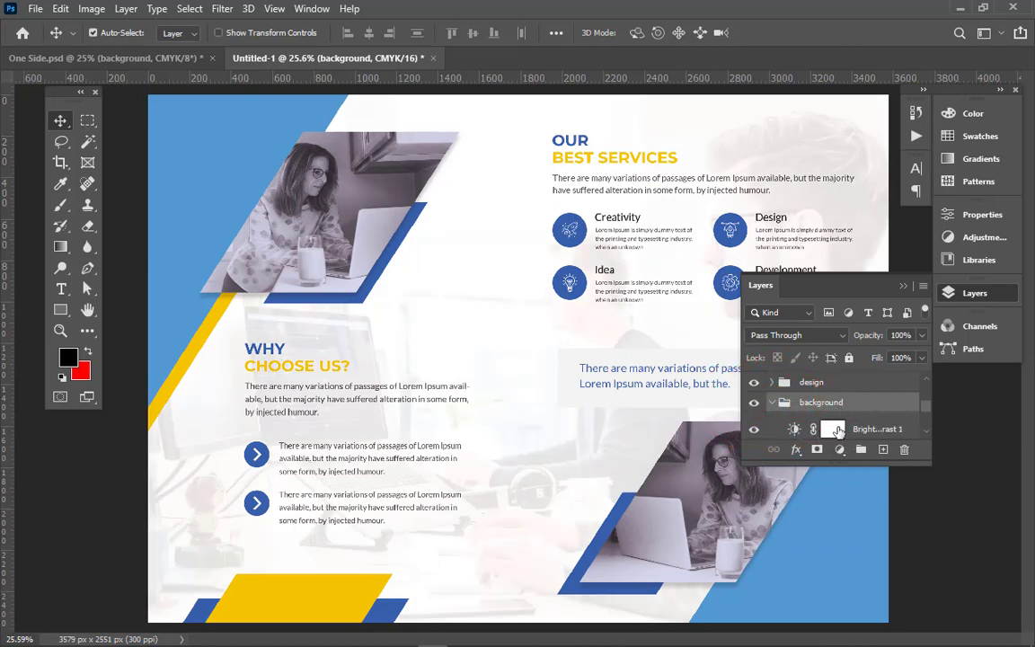
left_click(795, 429)
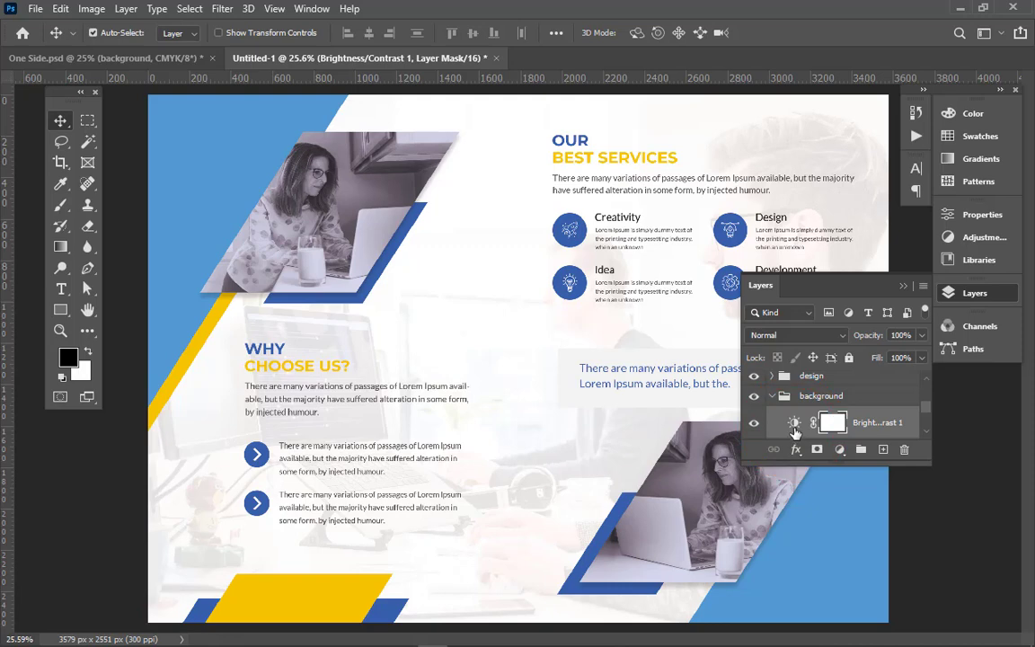
double_click(794, 430)
left_click_drag(716, 336, 789, 349)
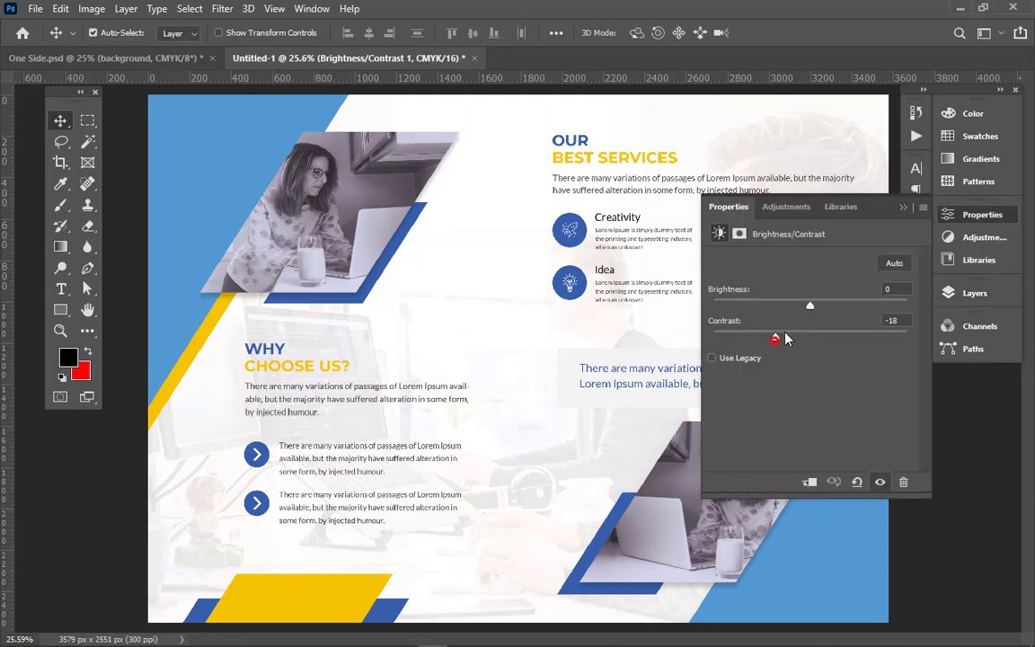
left_click_drag(814, 308, 815, 342)
left_click(903, 208)
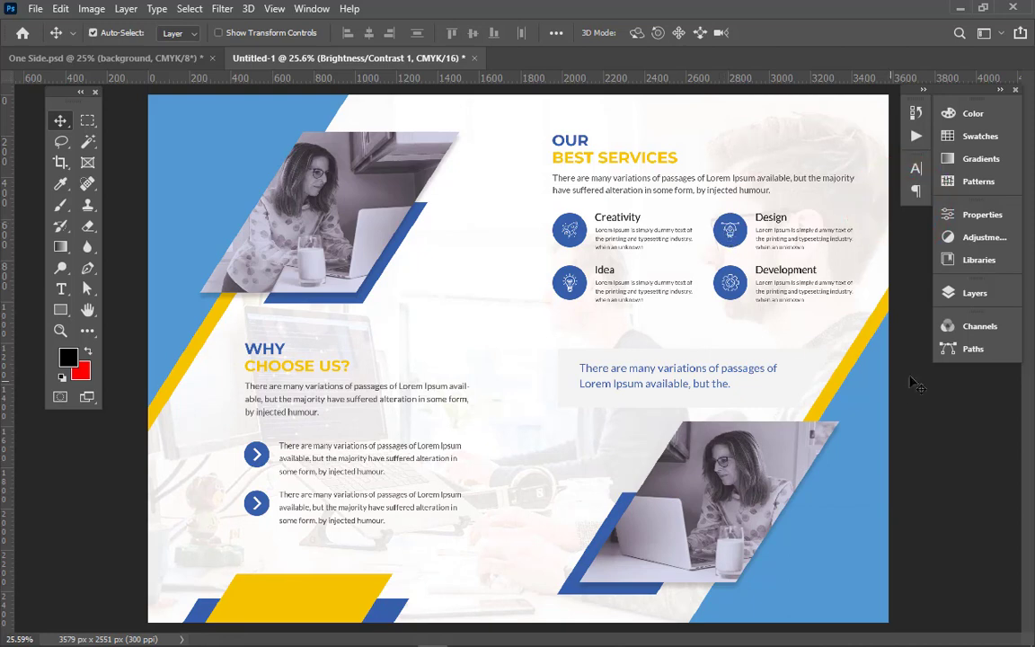
Step: Select the image group at the top of the layer order and toggle its visibility, leaving it shown
left_click(1008, 297)
left_click(910, 381)
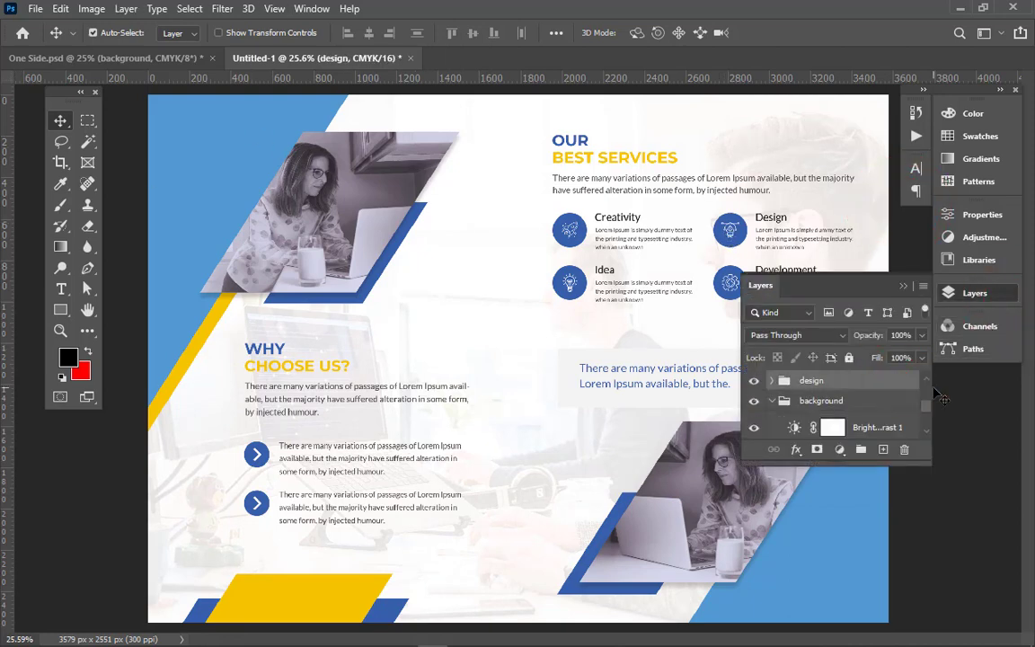
scroll(928, 385, "up", 5)
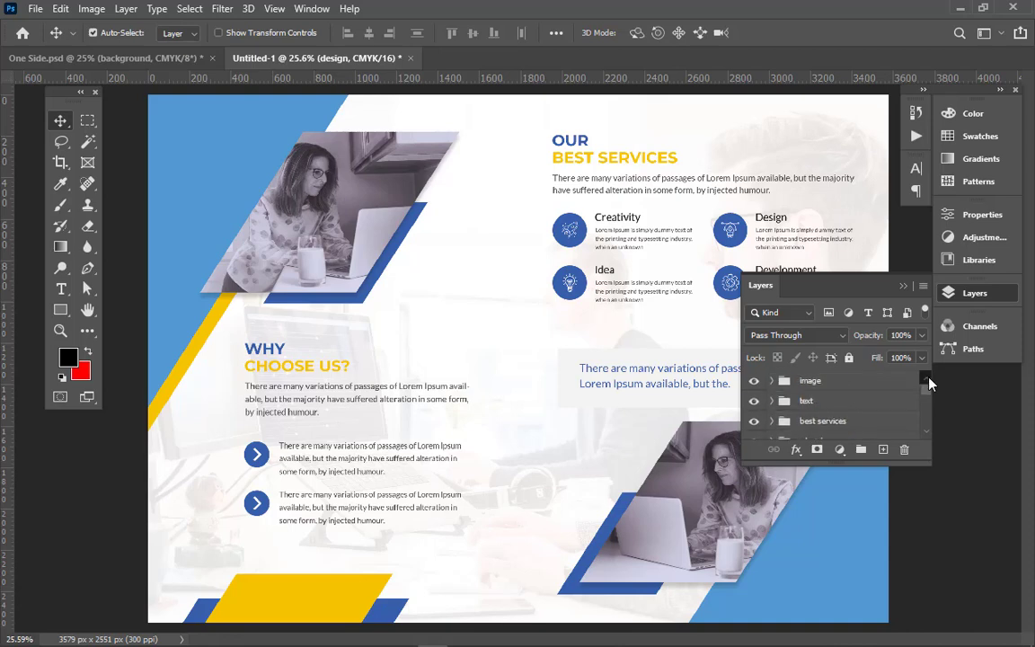
left_click(853, 381)
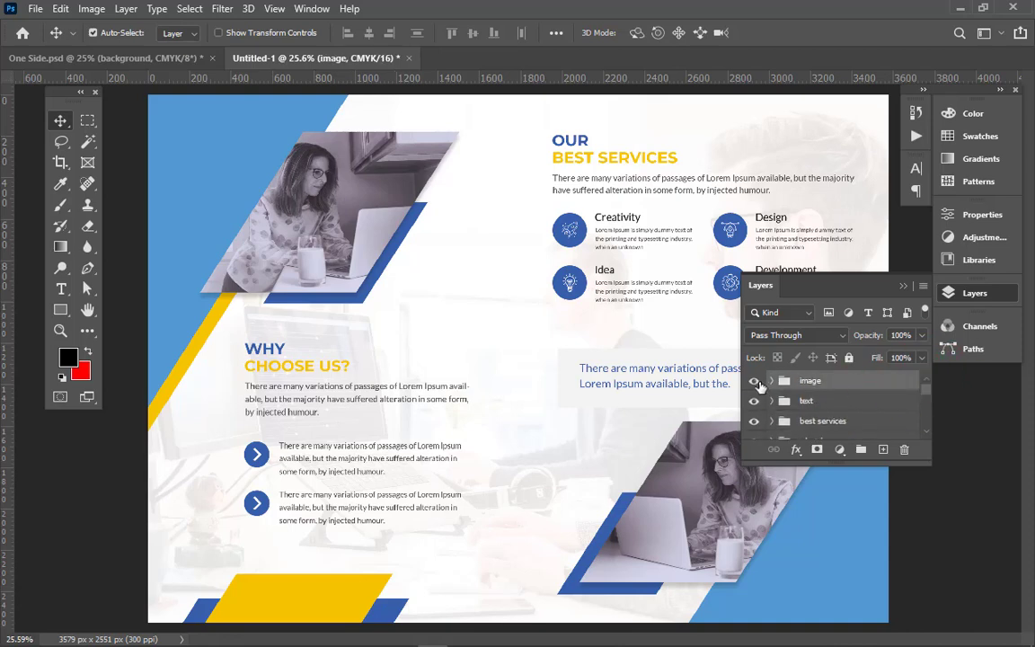
left_click(756, 382)
left_click(756, 382)
Step: Add a Hue/Saturation adjustment layer above the image group and set its hue to -98 to recolor the whole spread
left_click(844, 451)
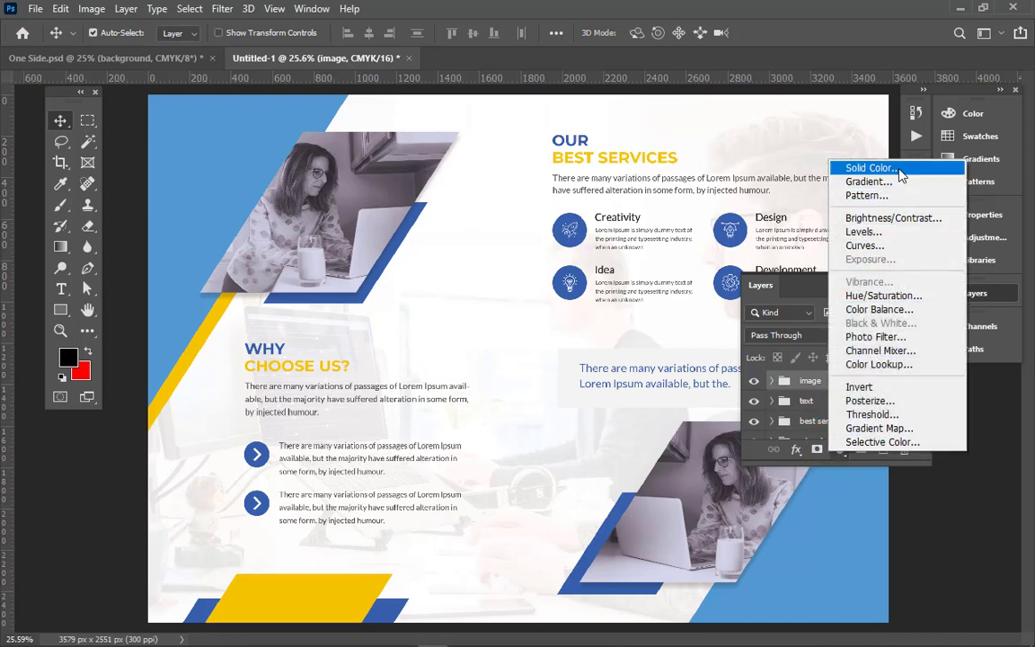
left_click(884, 295)
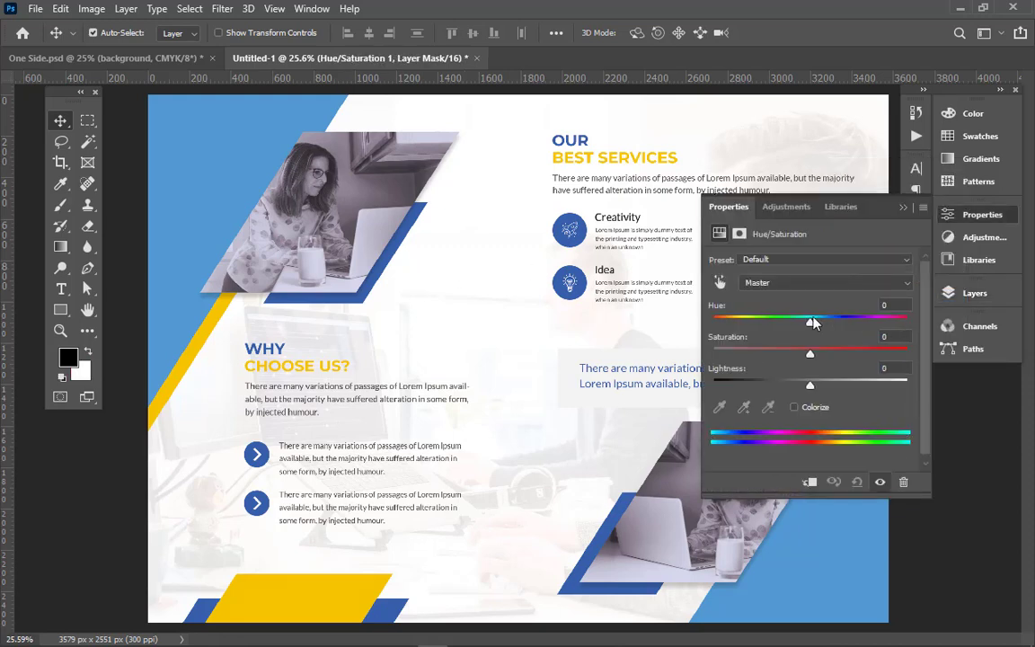
left_click_drag(812, 327, 747, 337)
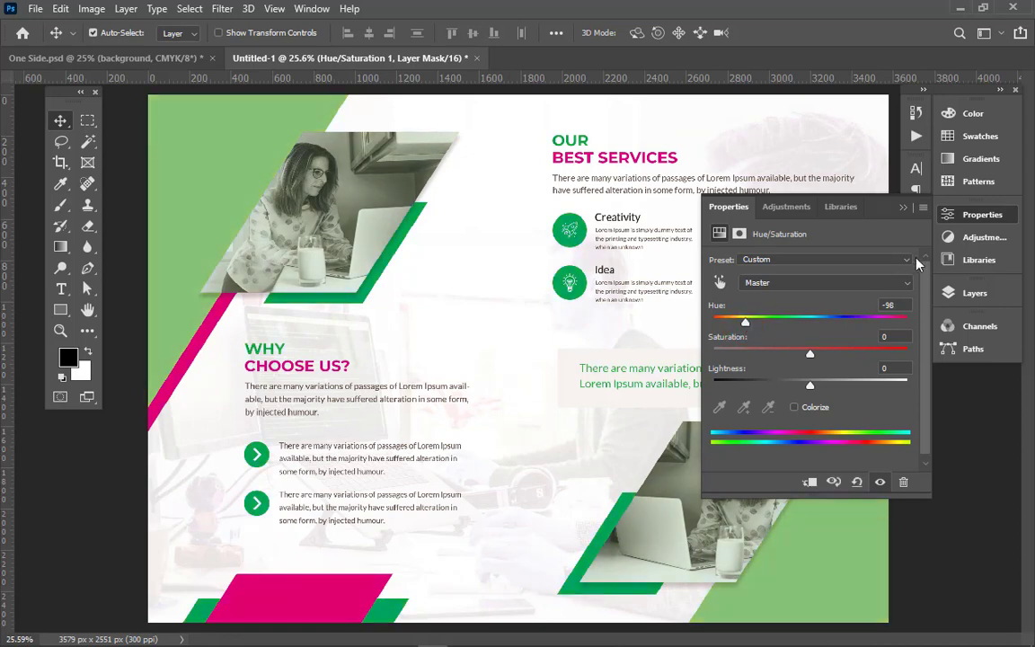
left_click(903, 208)
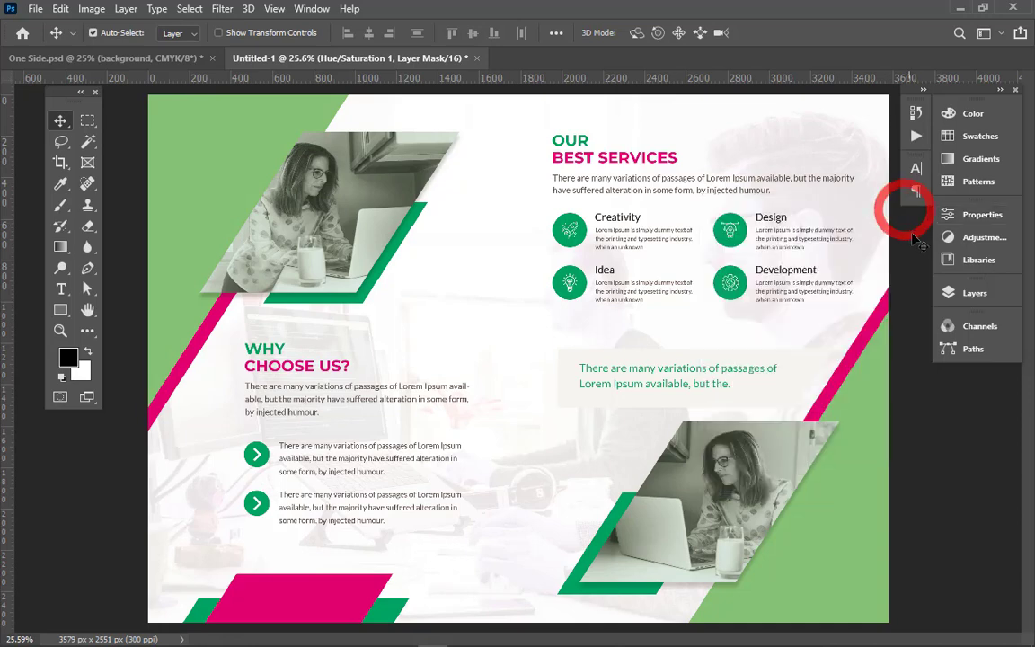
Step: Try a Color Lookup adjustment layer above the Hue/Saturation layer, checking its abstract and device link profile options
left_click(970, 297)
left_click(848, 451)
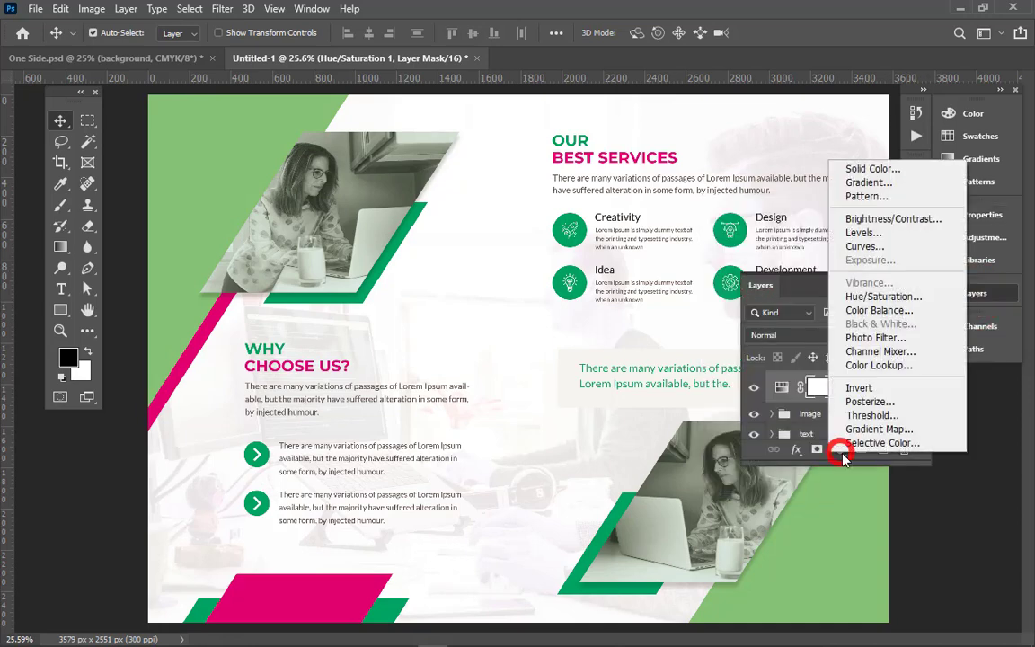
left_click(881, 365)
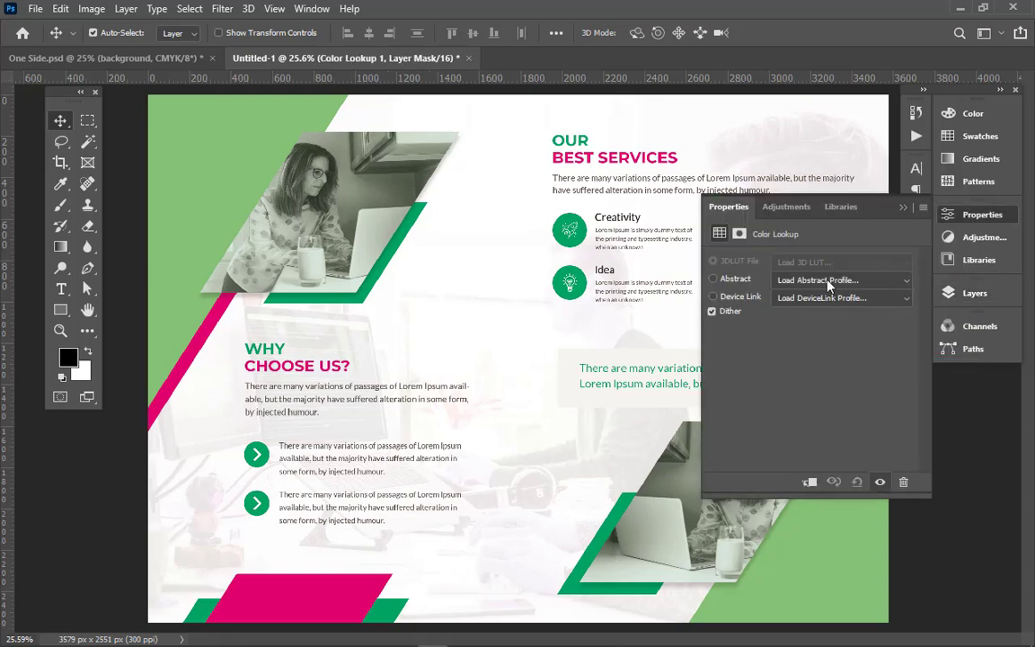
left_click(828, 281)
left_click(832, 301)
left_click(842, 297)
left_click(841, 297)
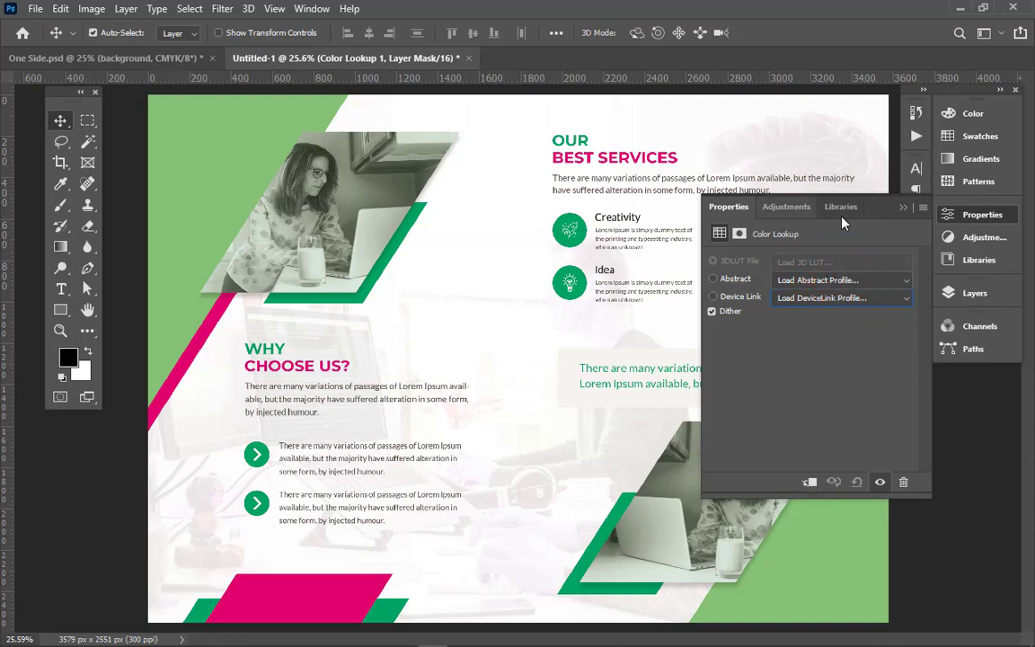
left_click(903, 207)
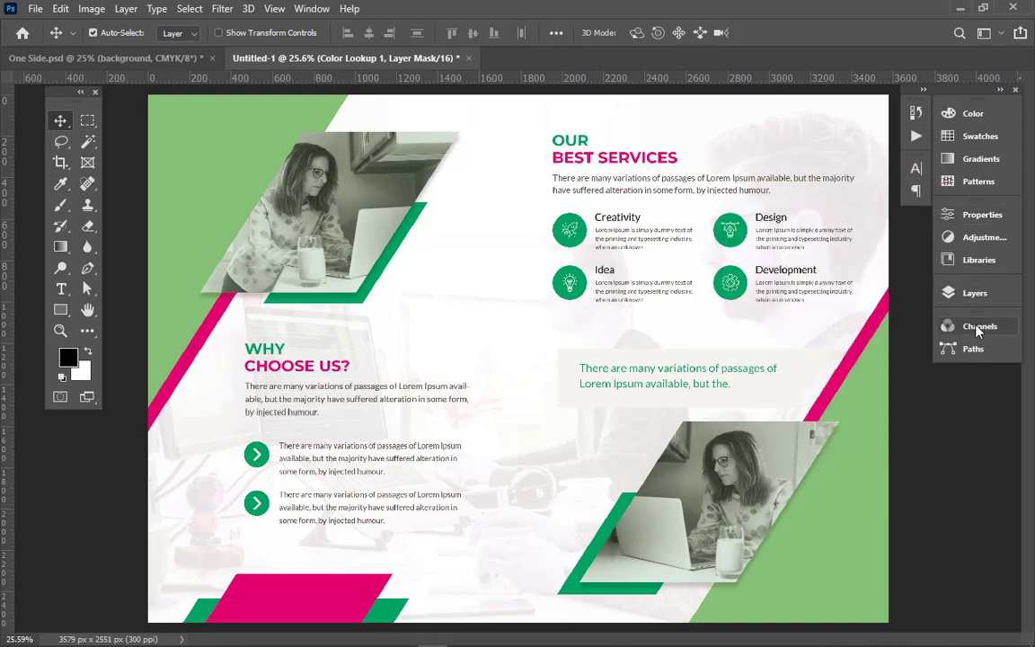
Step: Delete the Color Lookup adjustment layer from the top of the layer order
left_click(975, 294)
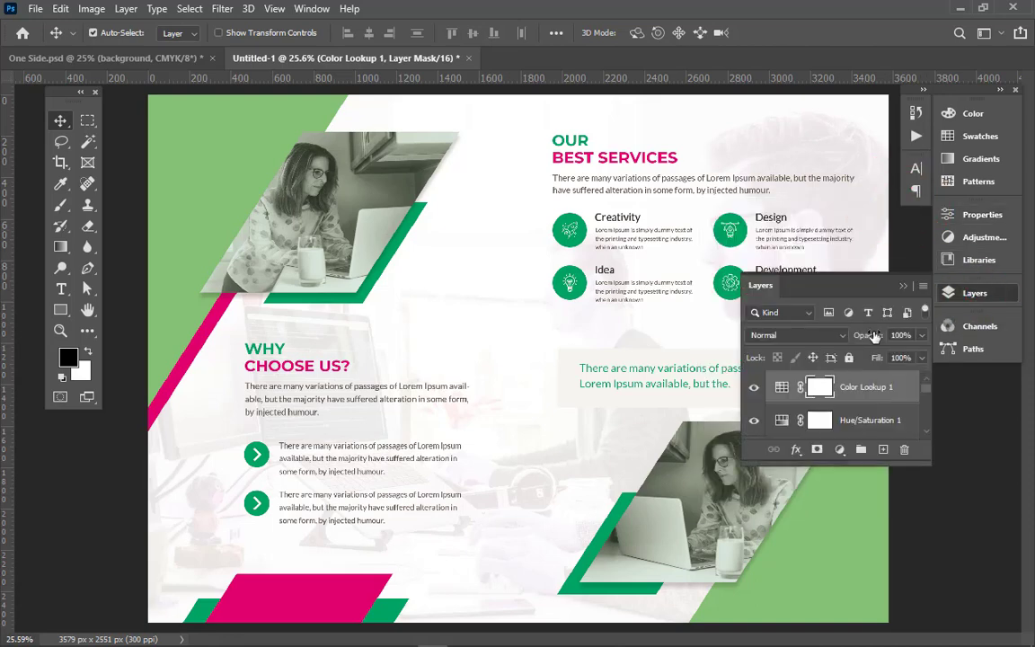
left_click(869, 401)
key("Delete")
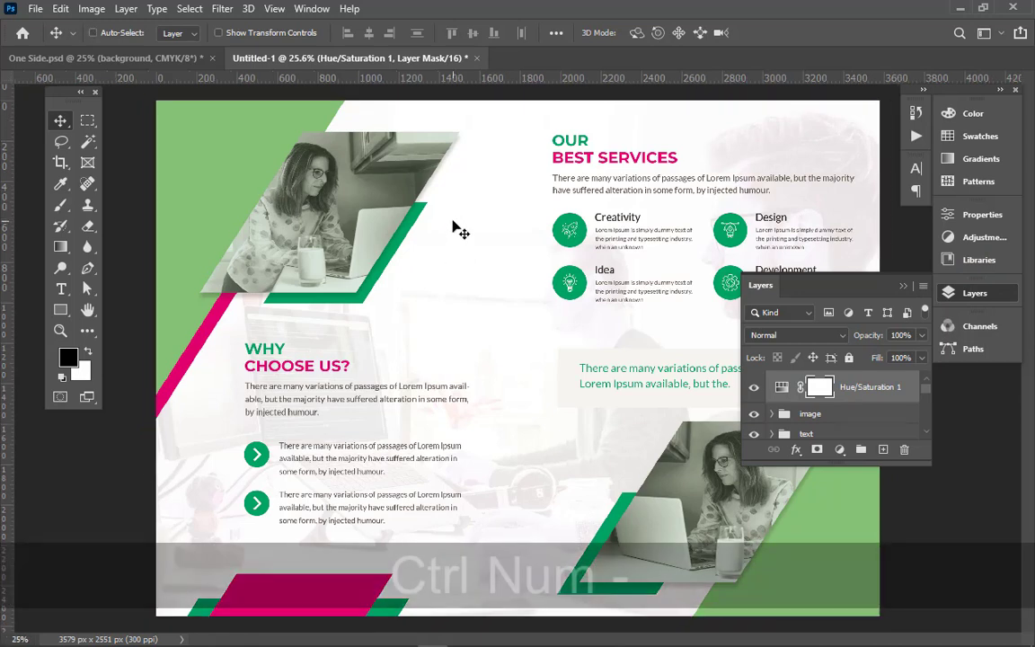
Step: Start saving the new document on the computer and choose the Desktop as the destination folder
key("ctrl+KP_Subtract")
key("ctrl+s")
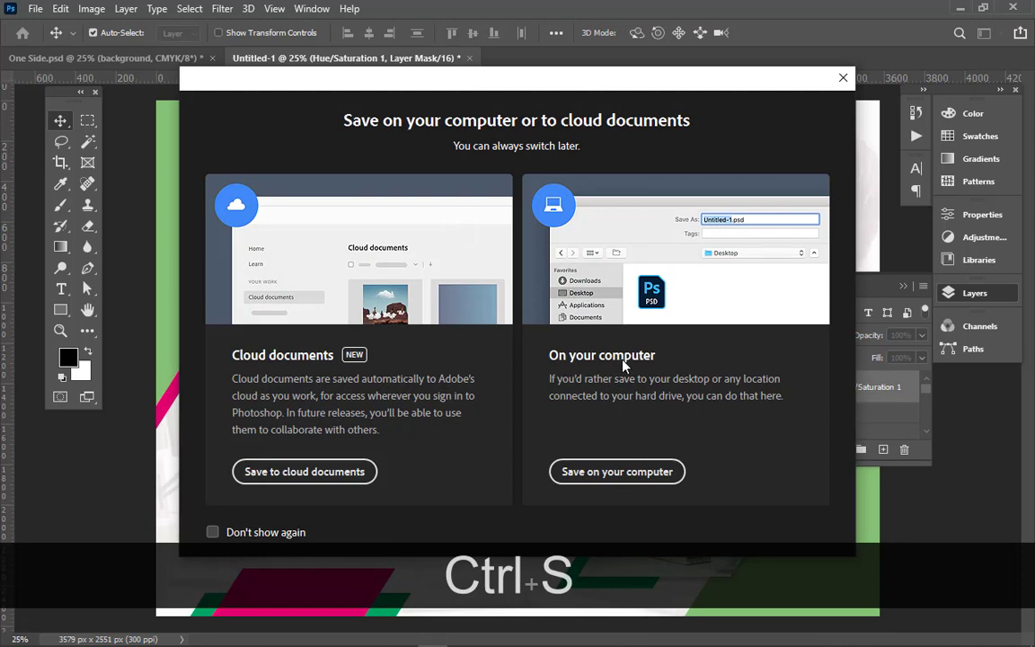
left_click(620, 471)
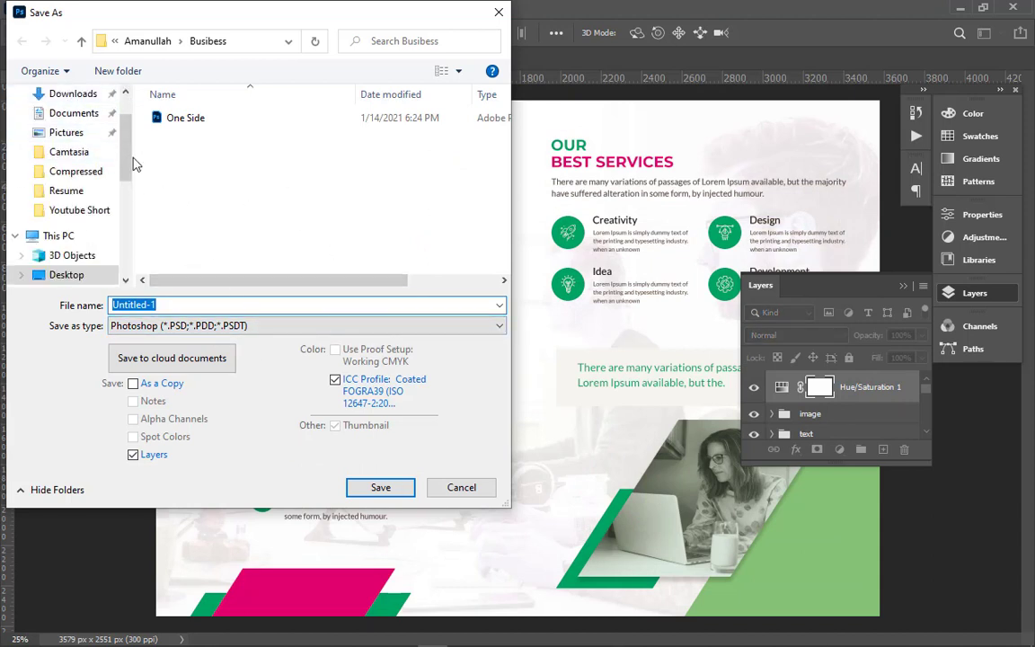
left_click(72, 126)
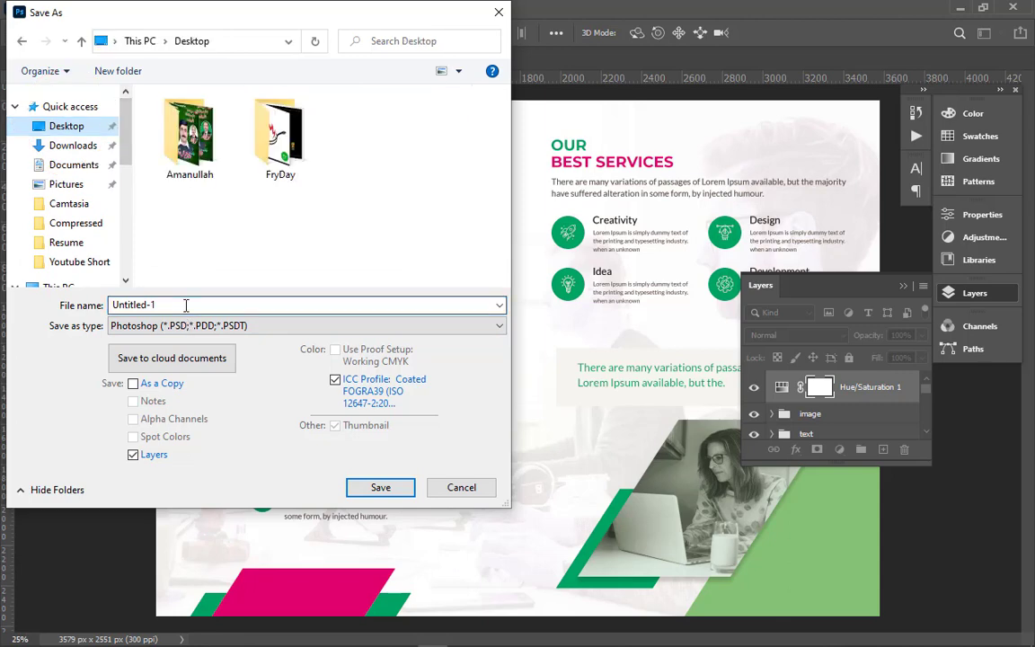
Step: Name the file Side One and save it in Photoshop format with Maximize Compatibility on
key("BackSpace")
type("T")
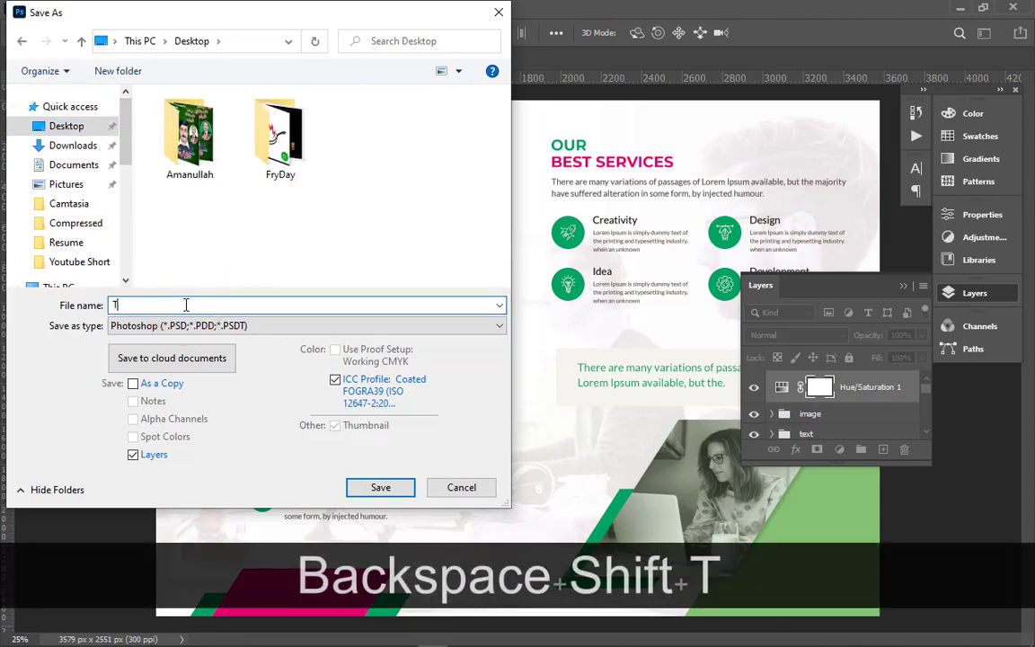
type("i")
key("BackSpace")
key("BackSpace")
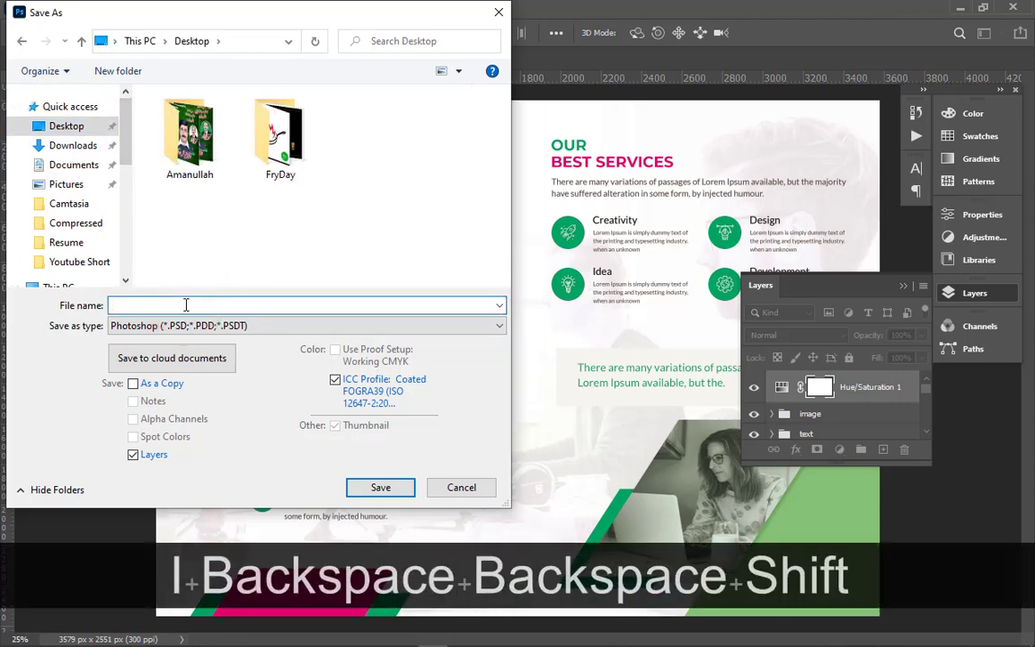
type("Si")
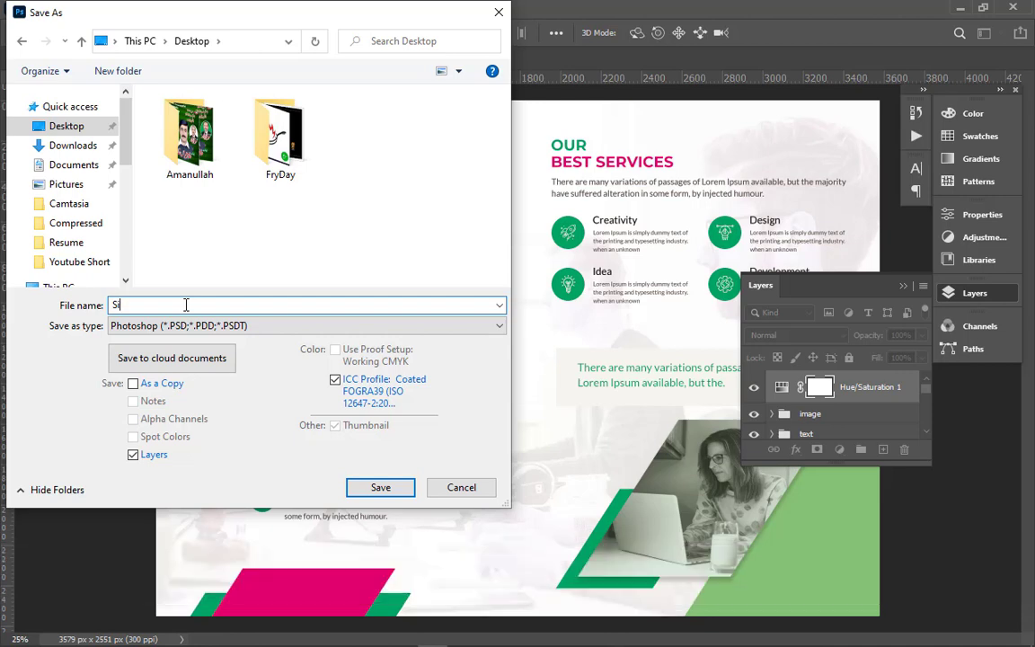
type("de On")
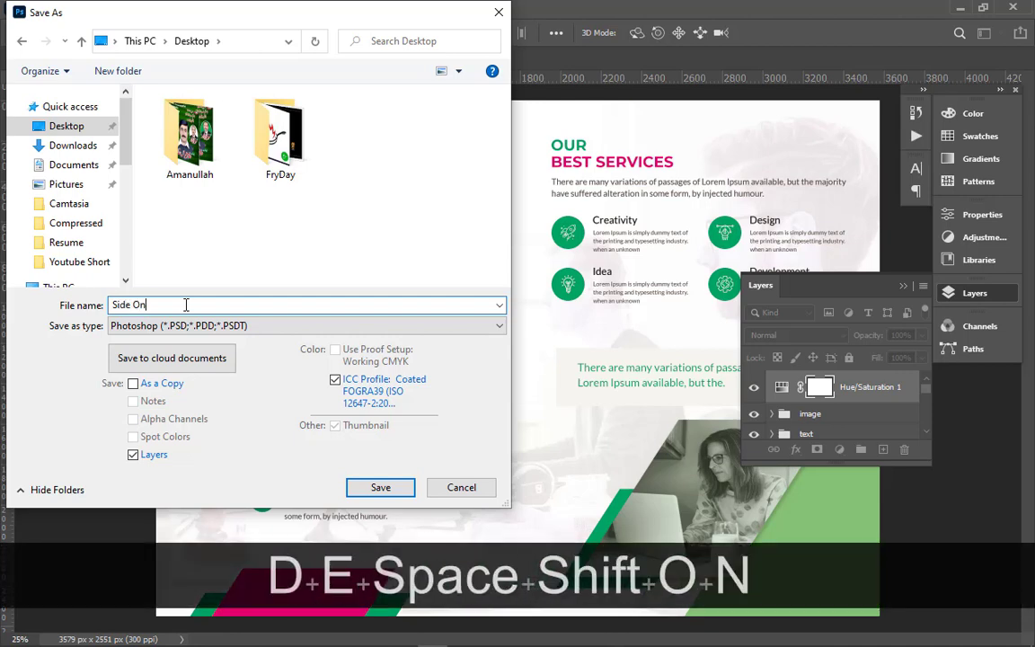
type("e")
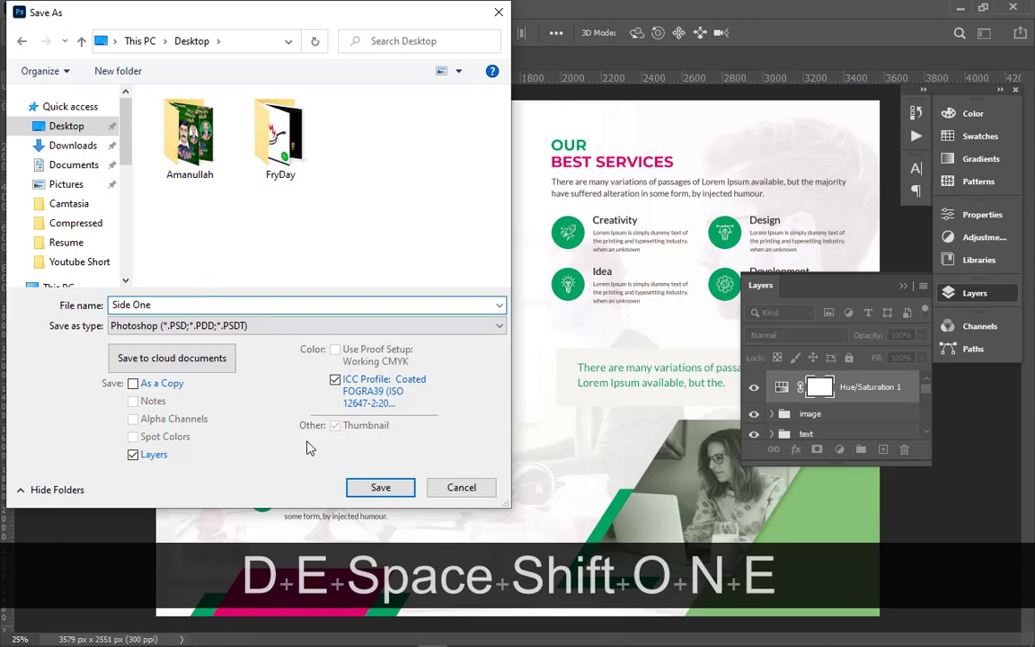
left_click(398, 489)
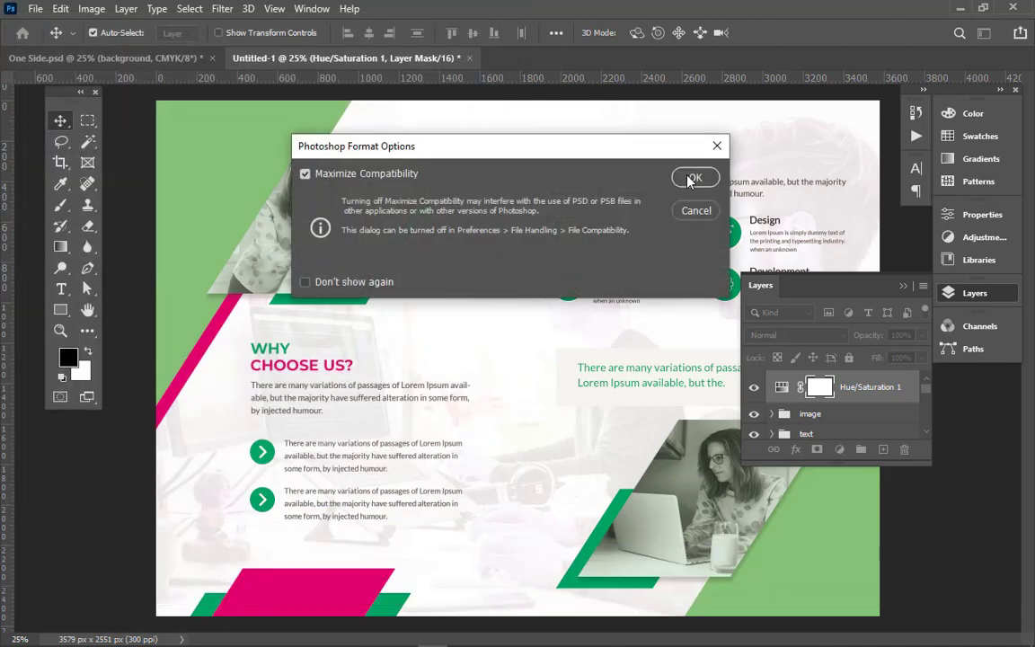
left_click(692, 178)
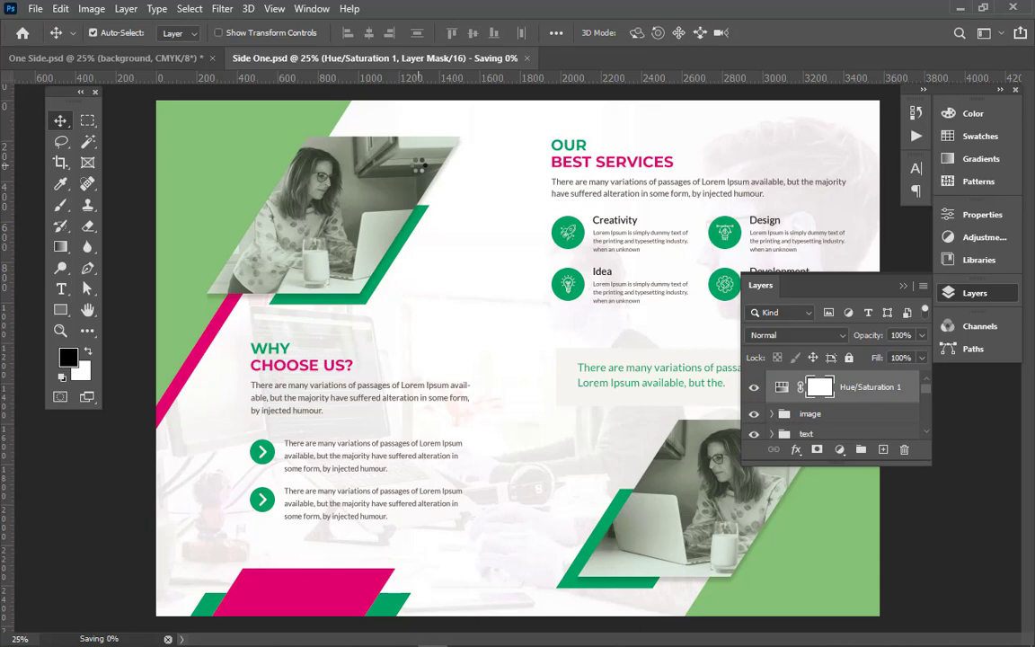
left_click(35, 11)
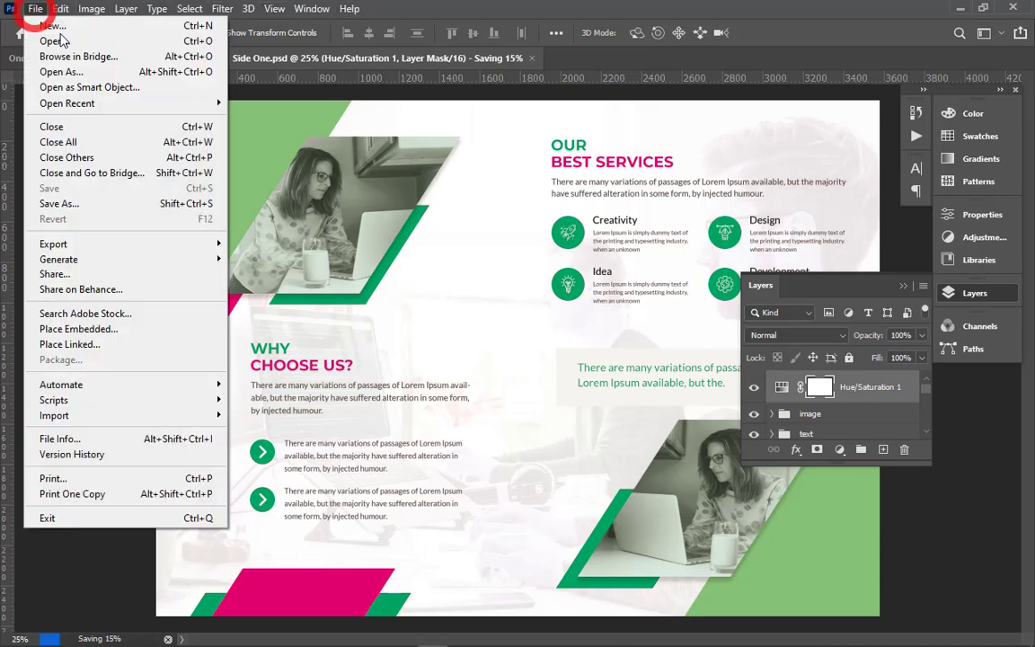
mouse_move(198, 244)
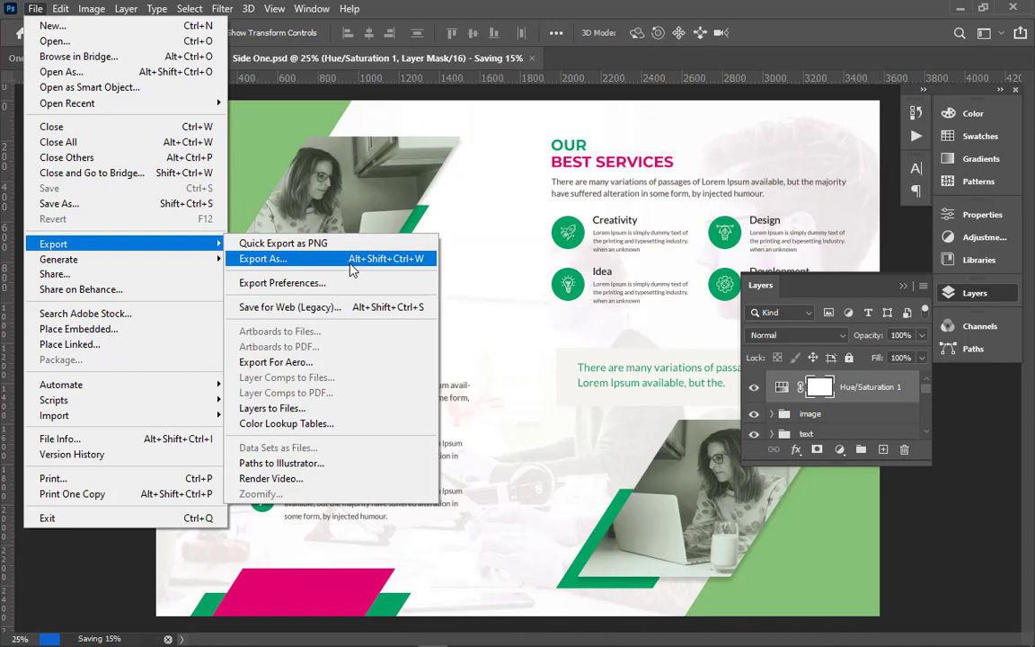
left_click(350, 264)
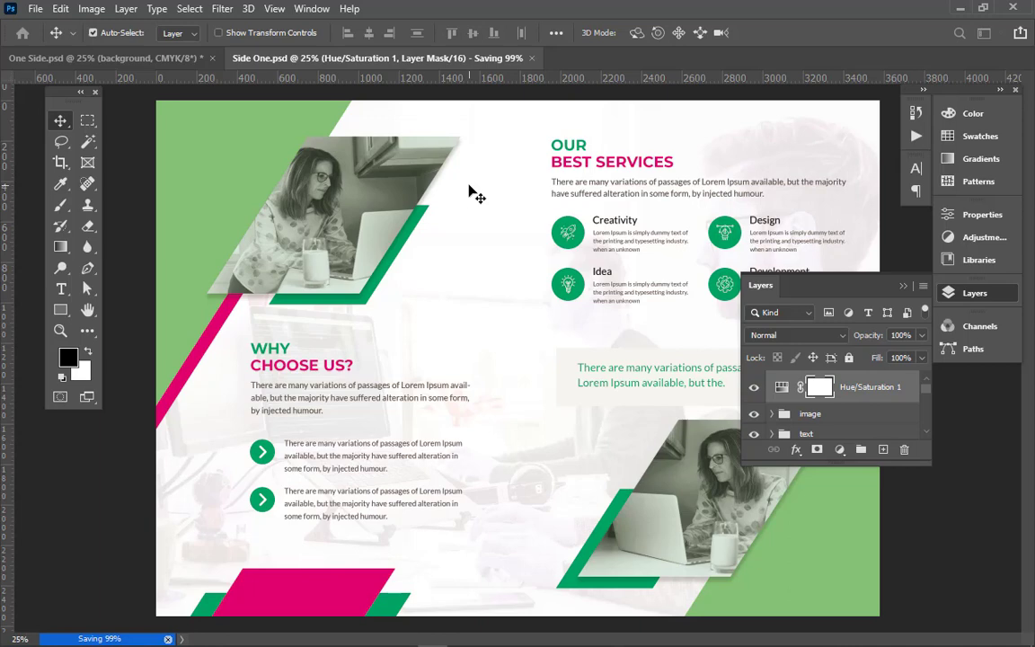
left_click(35, 8)
mouse_move(135, 260)
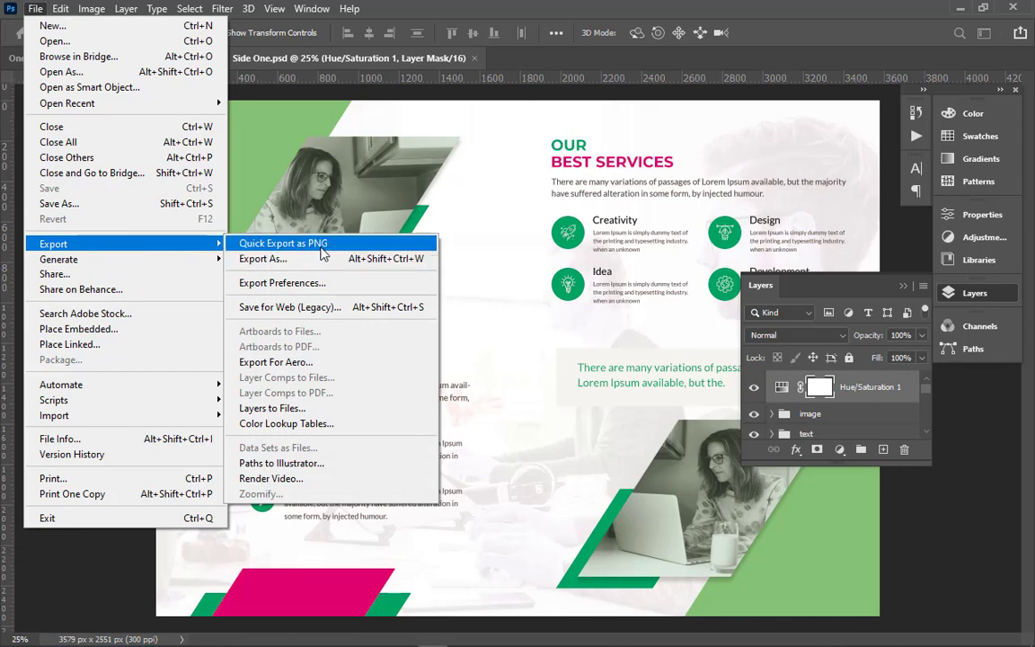
left_click(322, 259)
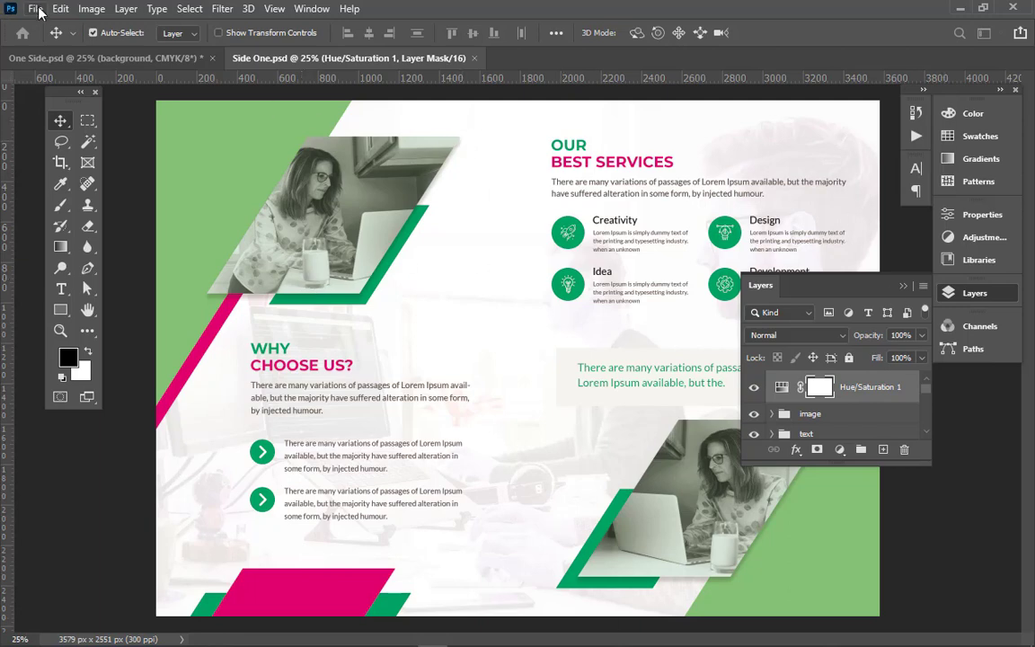
Step: Export the spread with Export As as a 100% quality JPG named Side One on the Desktop, and save the document again
key("alt+f")
key("ctrl+alt+shift+w")
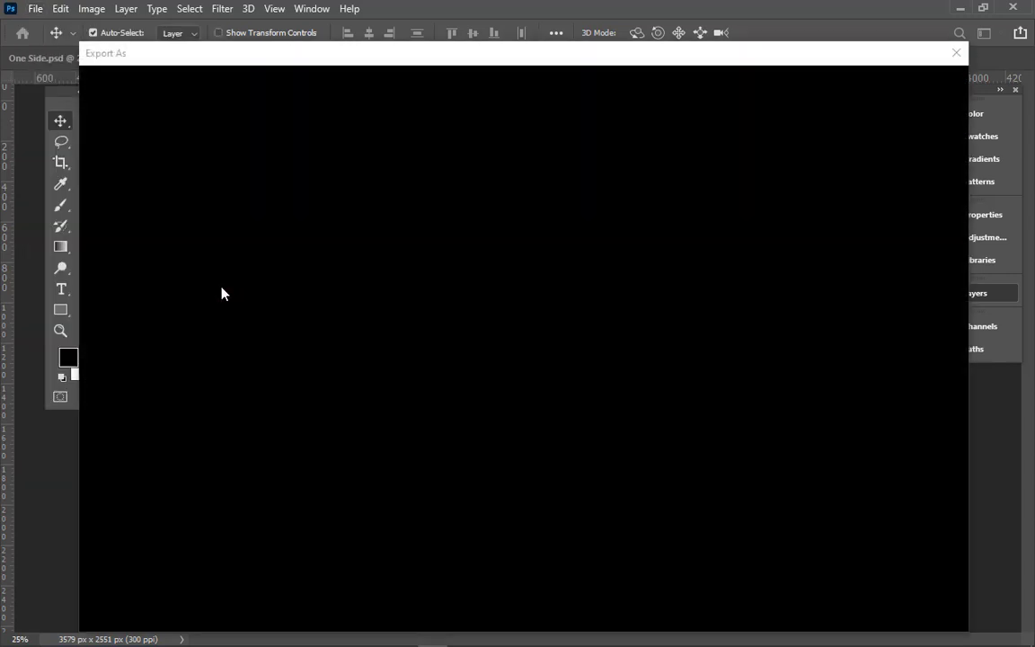
left_click(948, 613)
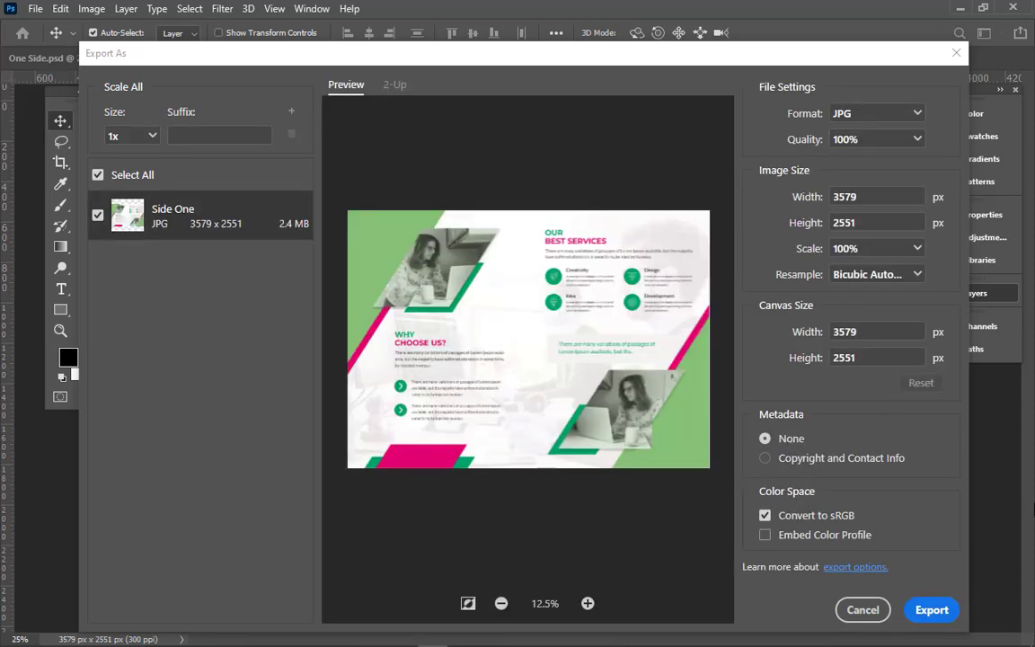
left_click(932, 610)
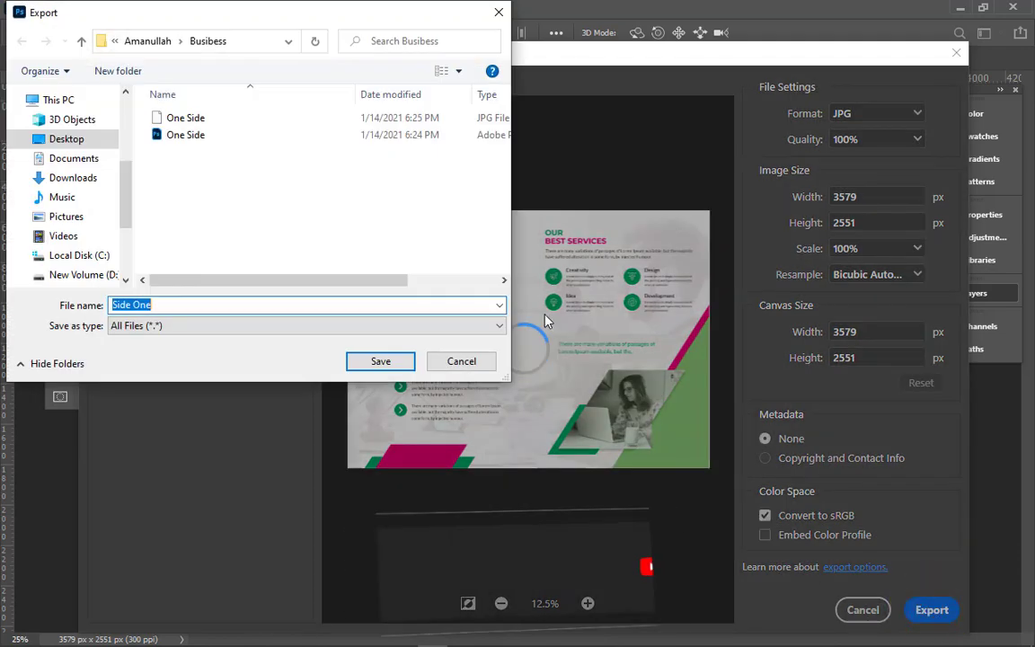
left_click(74, 102)
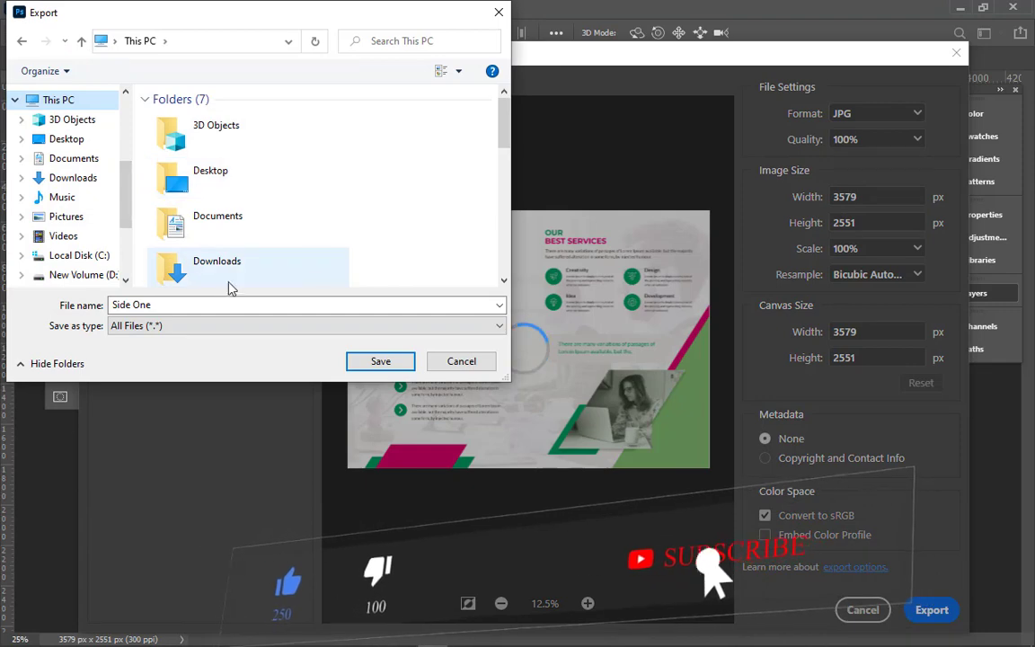
scroll(347, 228, "down", 10)
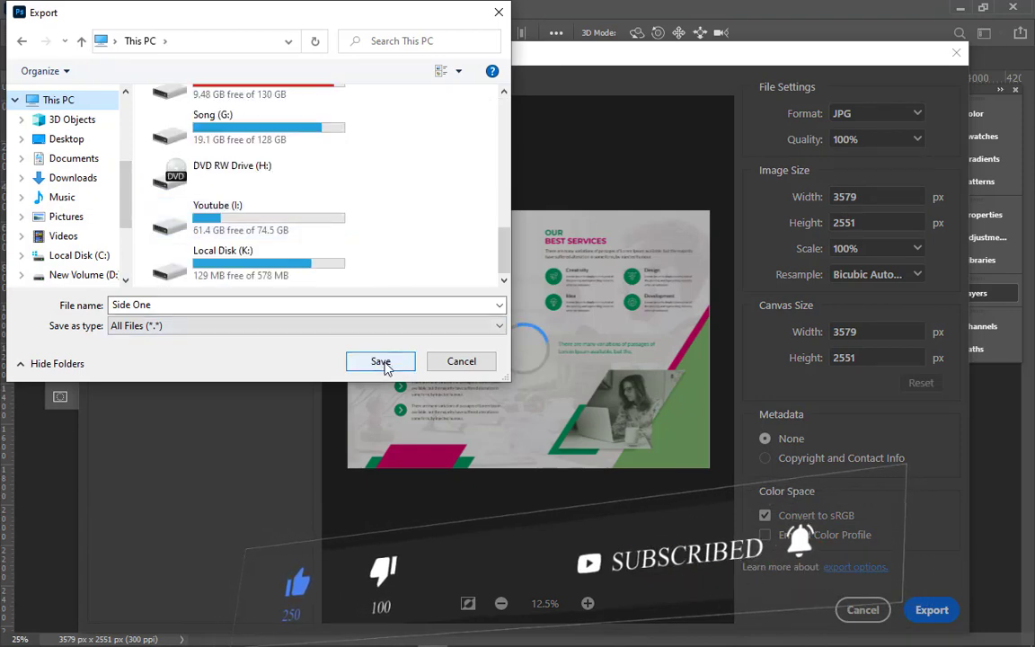
left_click(72, 139)
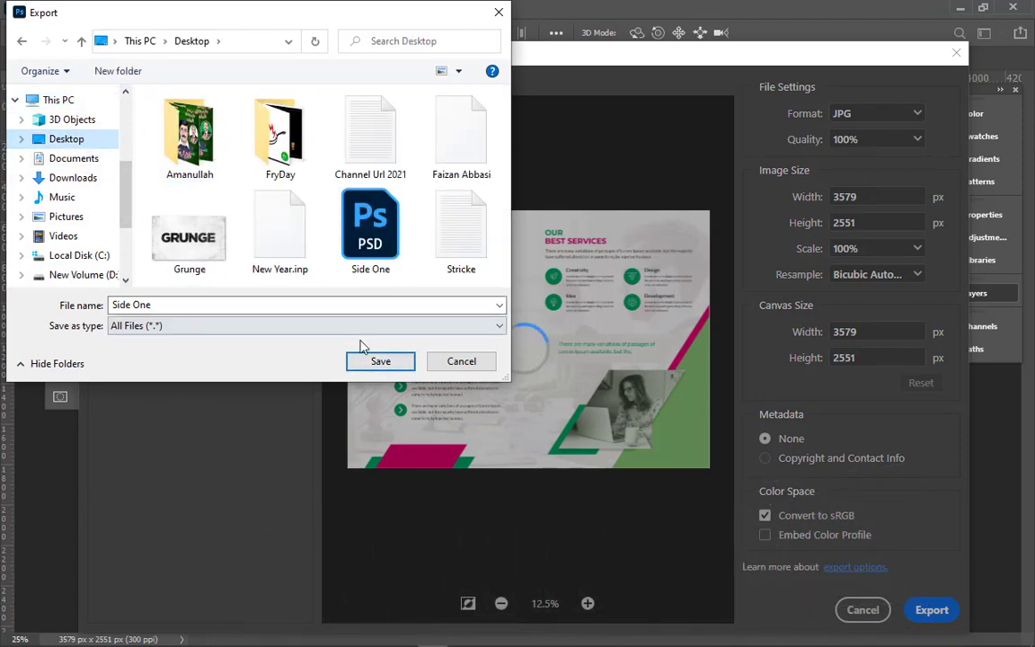
left_click(381, 362)
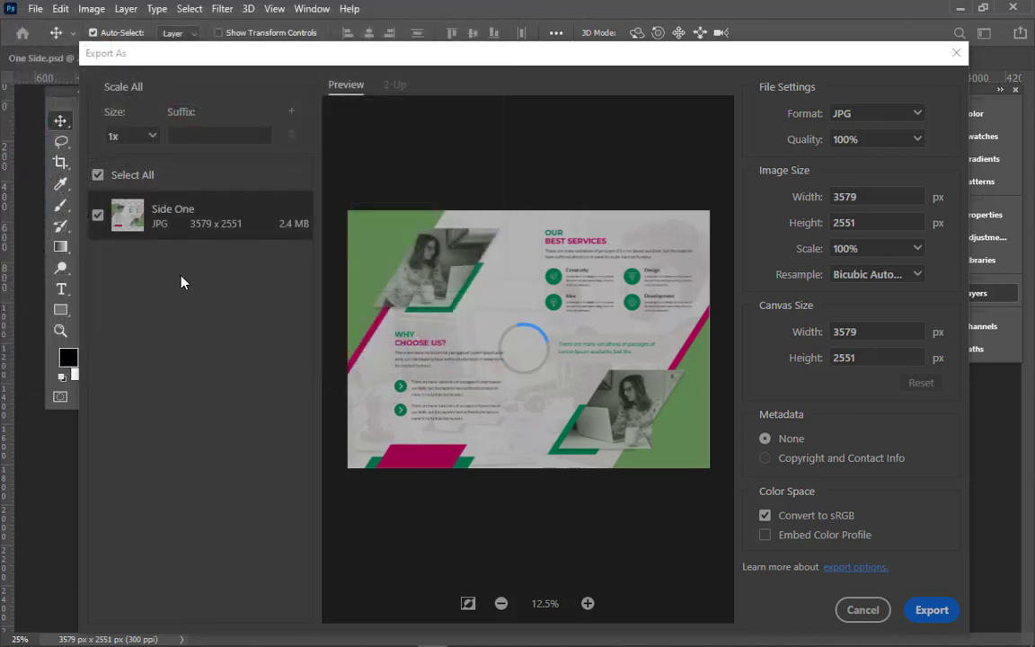
key("ctrl+s")
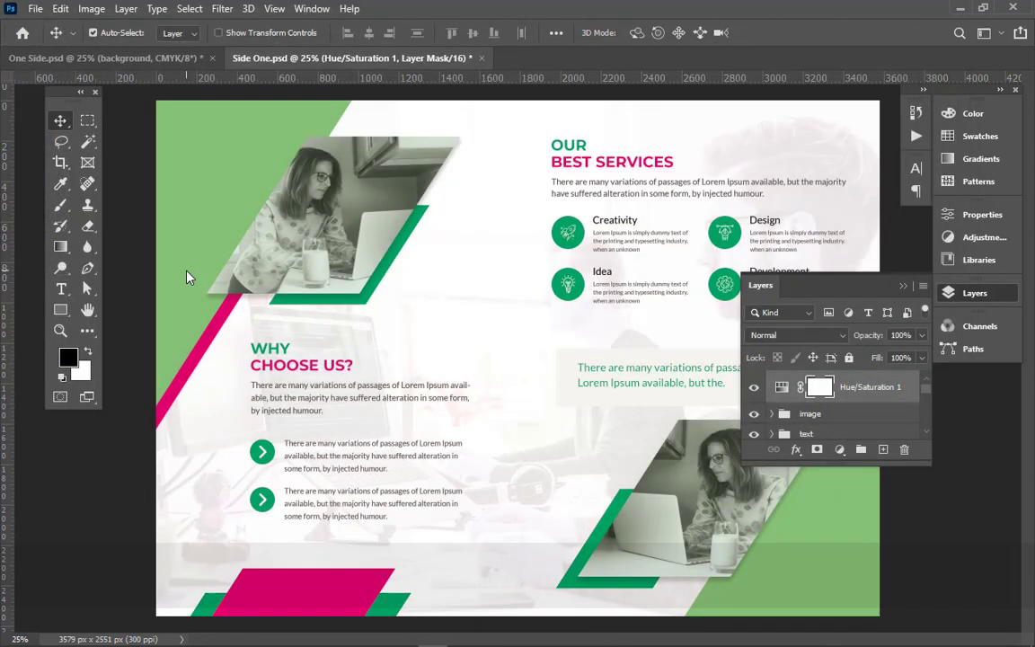